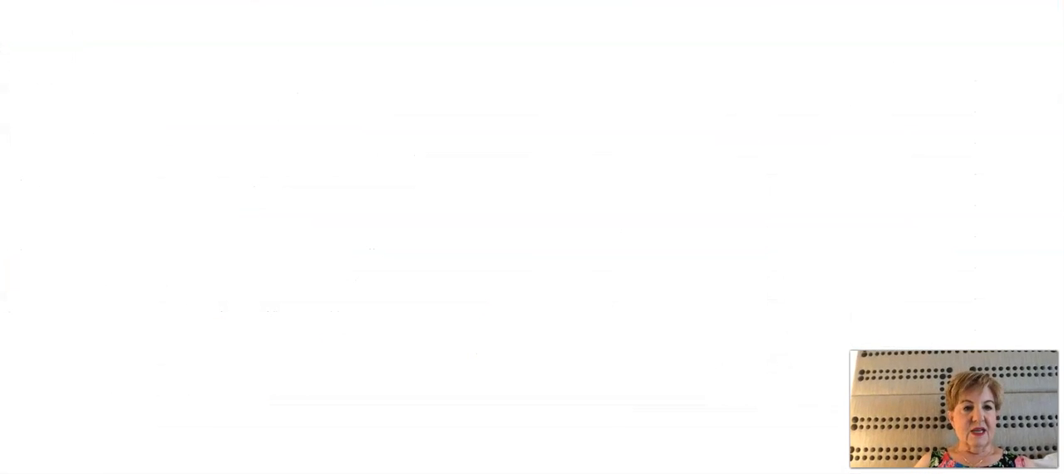
Go to sites.google.com and start a new blank site
{"action": "type", "text": "sites.g"}
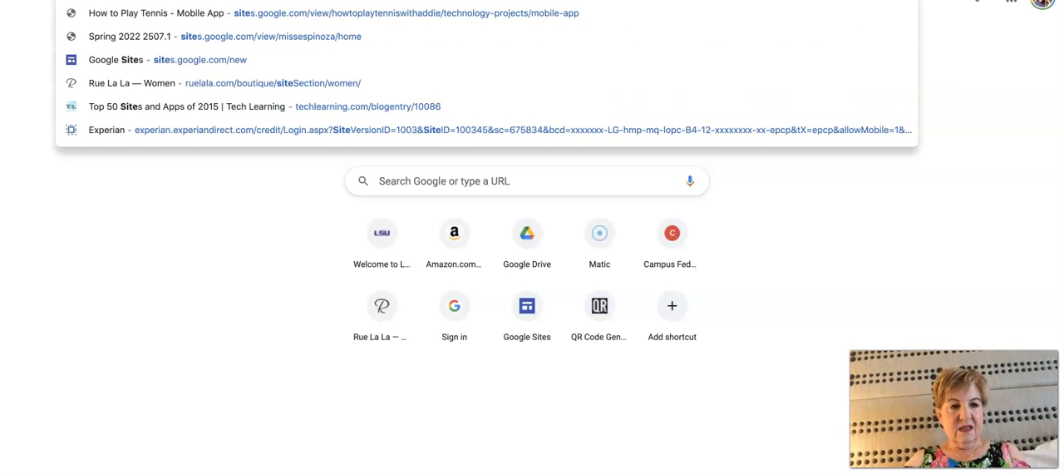
{"action": "type", "text": "oogle.com"}
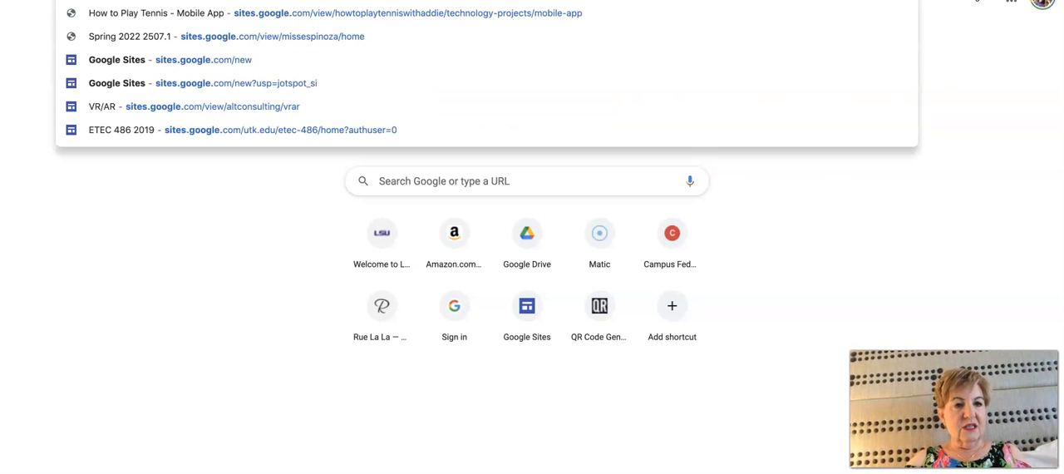
{"action": "key", "text": "Return"}
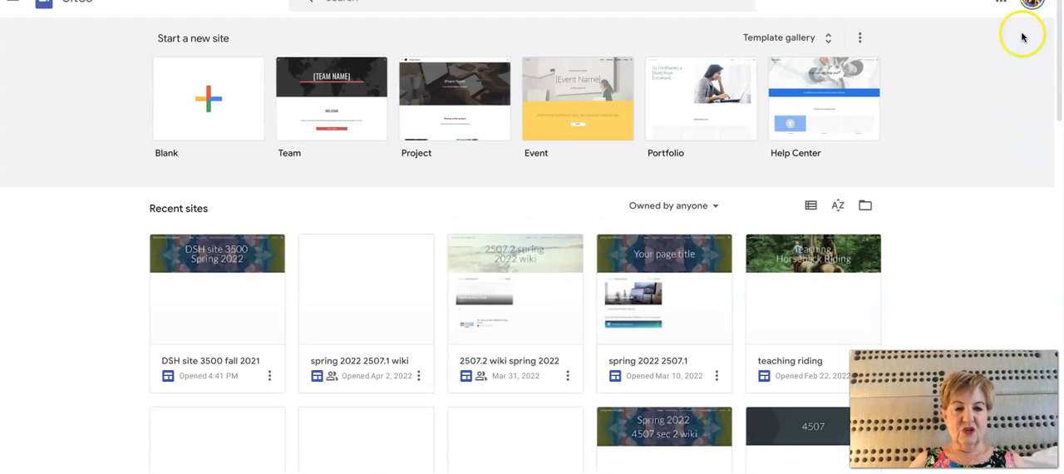
{"action": "left_click", "coordinate": [186, 117]}
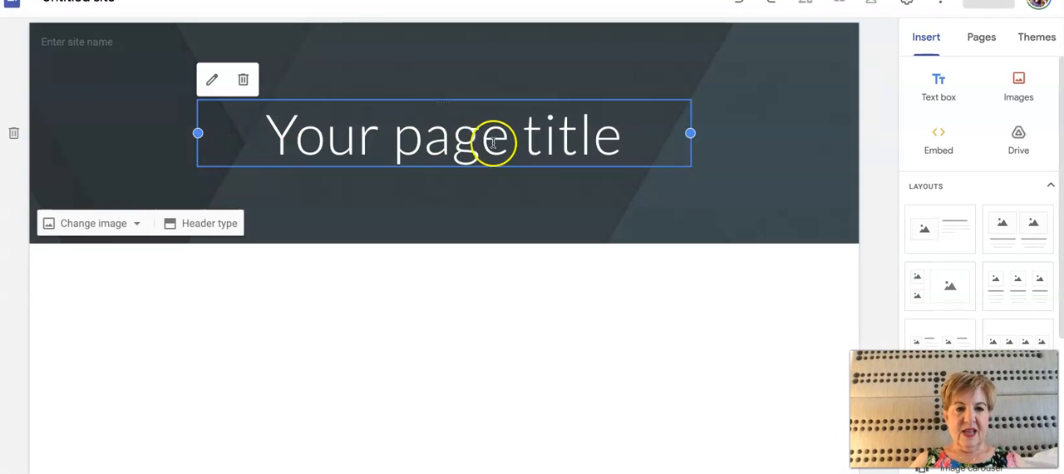
Replace the page title with "Your Name and your 3500 sec # and Spring 2022"
{"action": "left_click", "coordinate": [597, 140]}
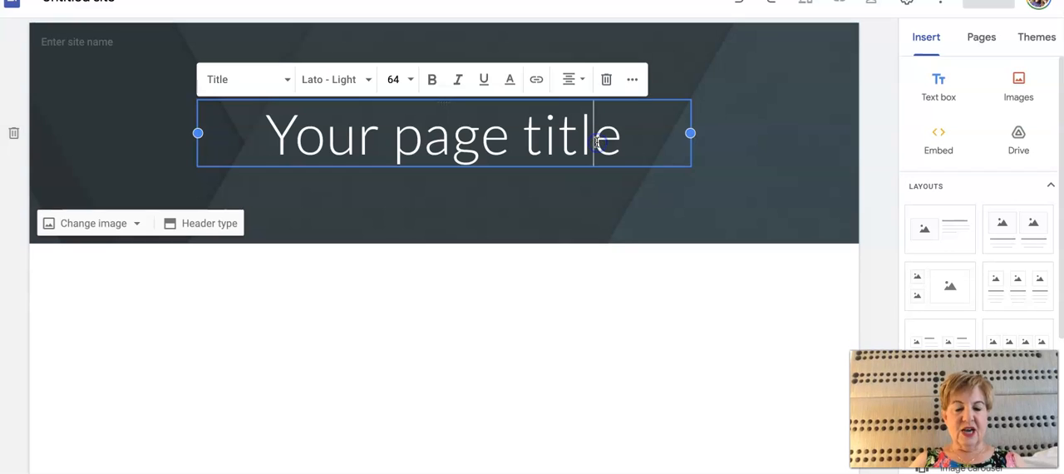
{"action": "left_click_drag", "start_coordinate": [627, 138], "coordinate": [272, 136]}
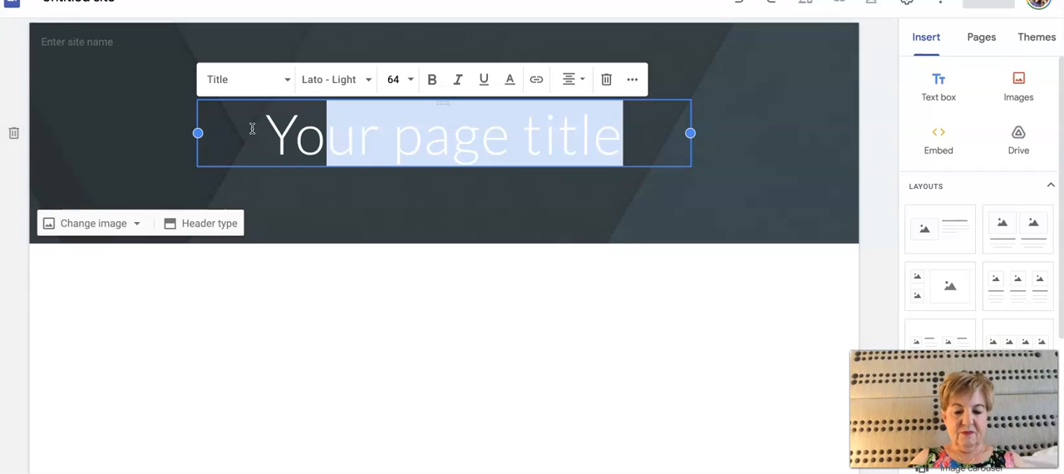
{"action": "type", "text": "ur Name a"}
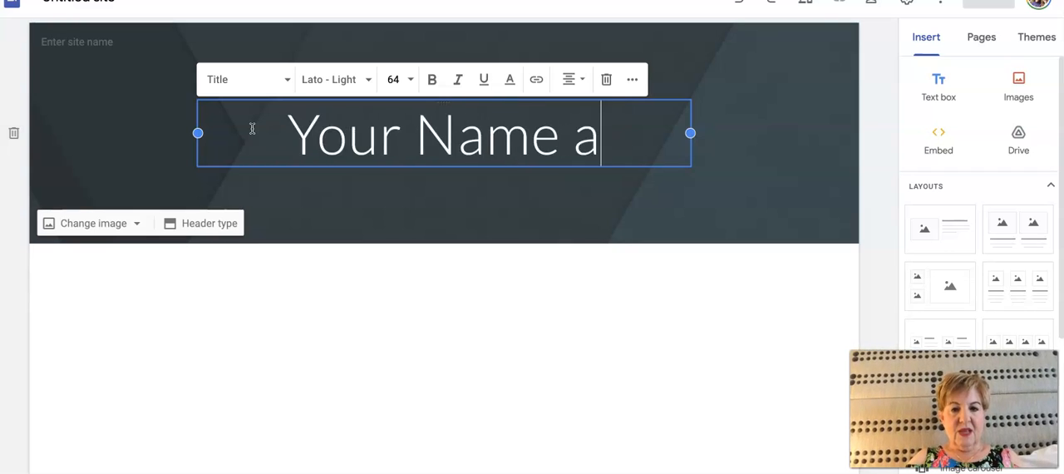
{"action": "type", "text": "nd your 3500 sec # and Srpi"}
{"action": "key", "text": "BackSpace"}
{"action": "key", "text": "BackSpace"}
{"action": "key", "text": "BackSpace"}
{"action": "type", "text": "pring 2022"}
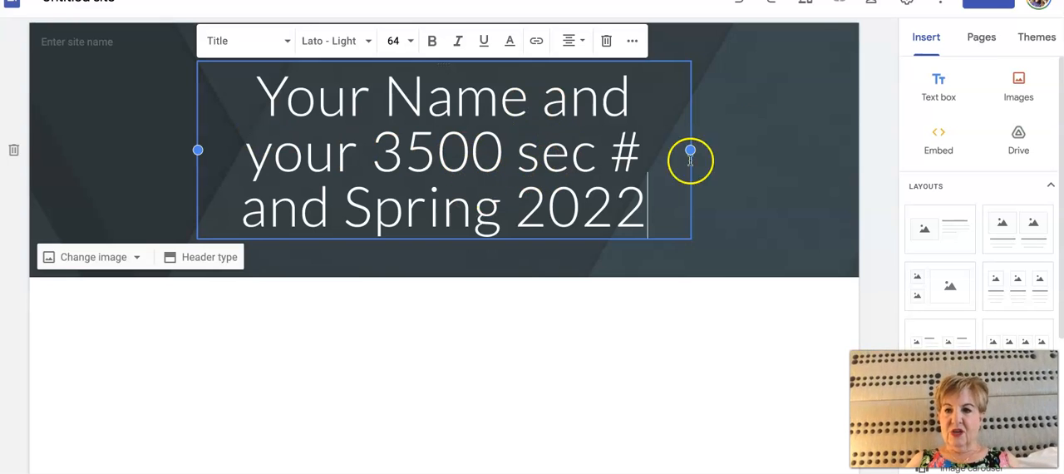
Switch the Simple theme's colour to pink
{"action": "left_click", "coordinate": [1039, 40]}
{"action": "left_click", "coordinate": [953, 226]}
{"action": "left_click", "coordinate": [954, 272]}
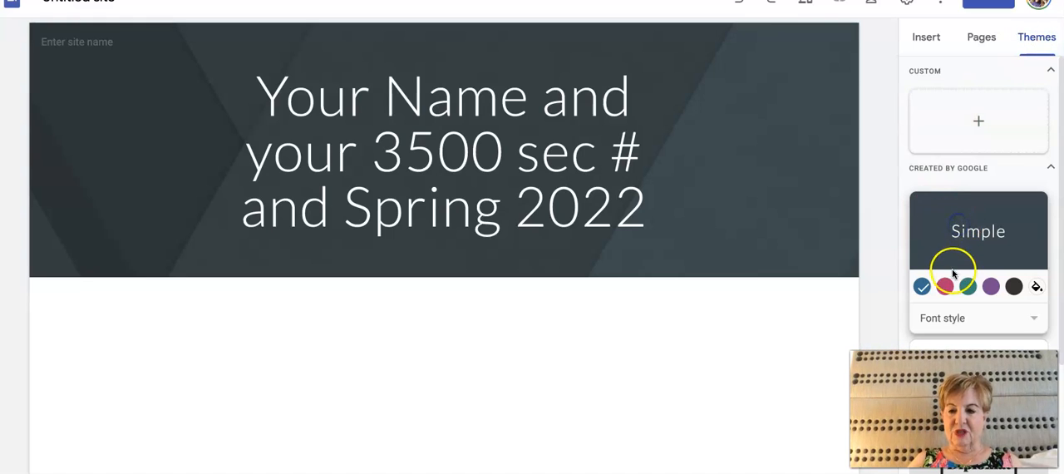
{"action": "left_click", "coordinate": [952, 288]}
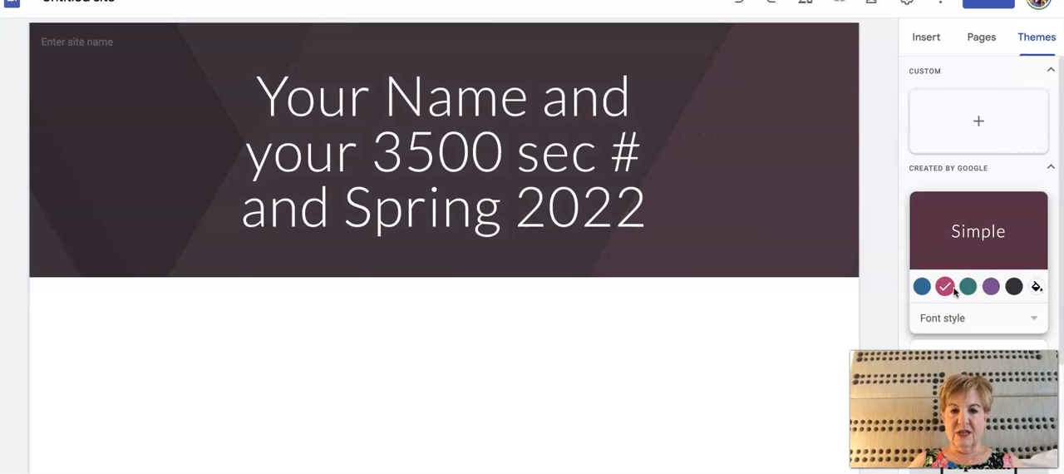
Enter "name" as the site name and replace the header image with the colourful folded-paper pattern from the gallery
{"action": "left_click", "coordinate": [85, 44]}
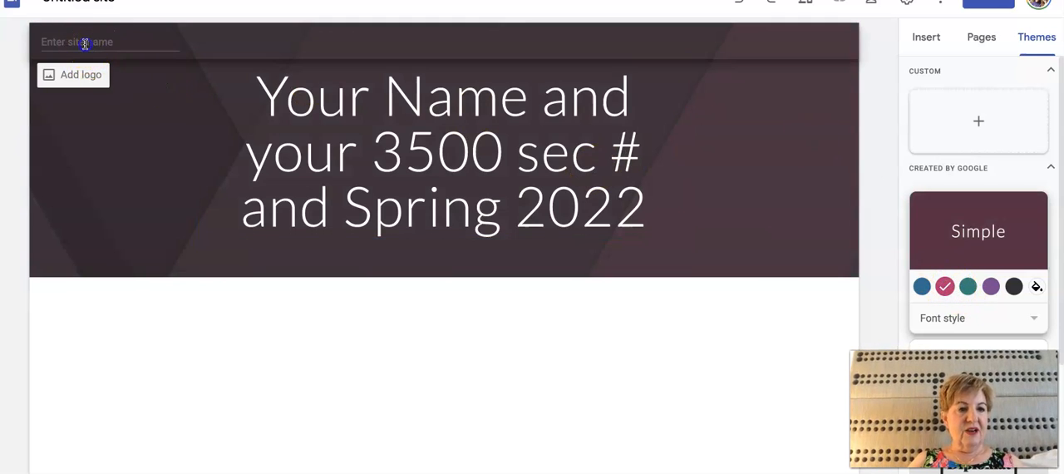
{"action": "type", "text": "na"}
{"action": "mouse_move", "coordinate": [135, 183]}
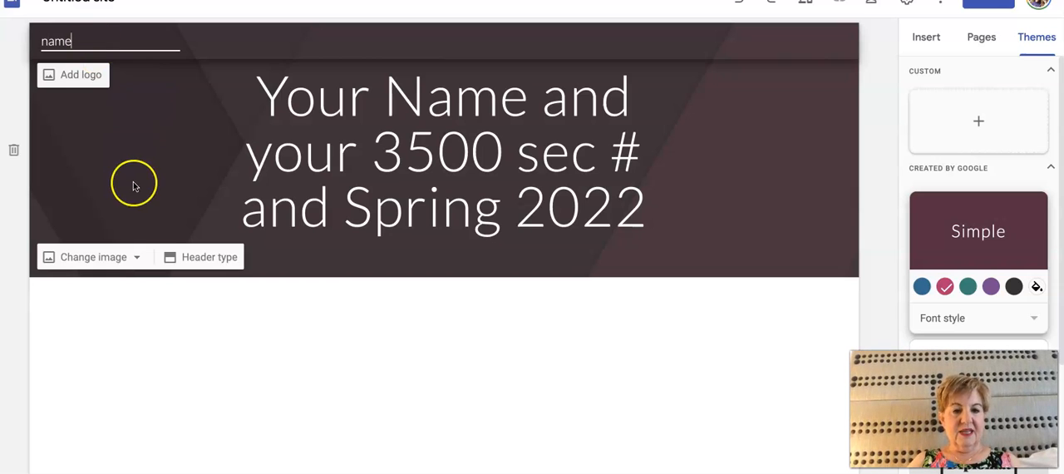
{"action": "left_click", "coordinate": [133, 258]}
{"action": "left_click", "coordinate": [125, 324]}
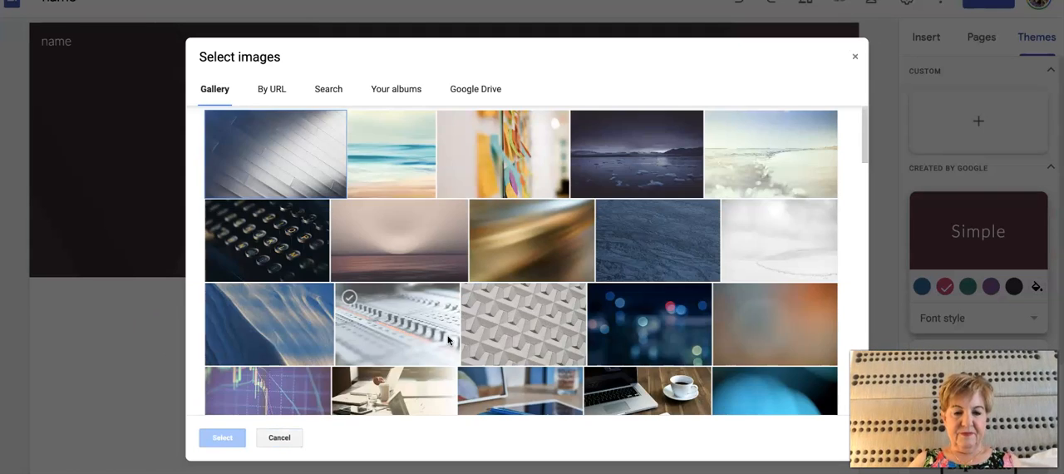
{"action": "scroll", "coordinate": [447, 340], "scroll_direction": "down", "scroll_amount": 10}
{"action": "scroll", "coordinate": [448, 339], "scroll_direction": "down", "scroll_amount": 10}
{"action": "left_click", "coordinate": [653, 238]}
{"action": "left_click", "coordinate": [675, 183]}
{"action": "left_click", "coordinate": [214, 440]}
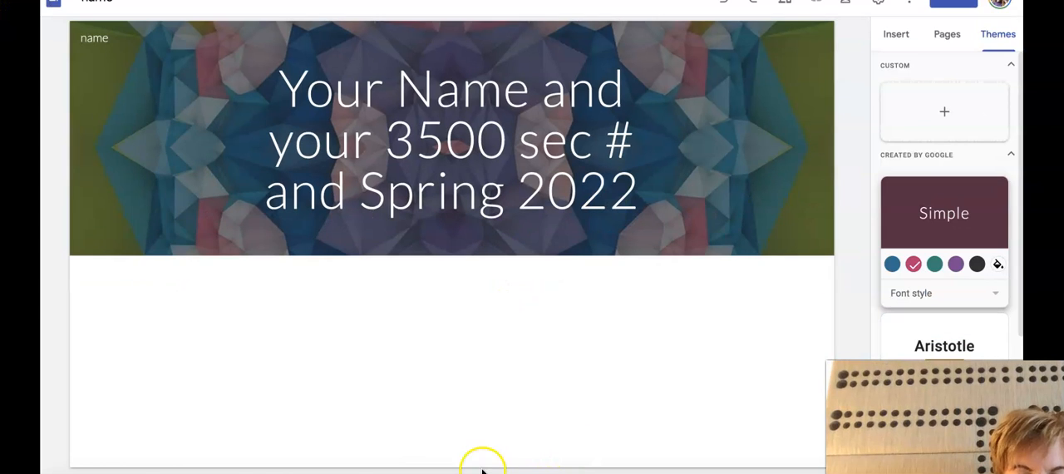
Add a footer to the page and set its section colour to Style 3
{"action": "left_click", "coordinate": [472, 465]}
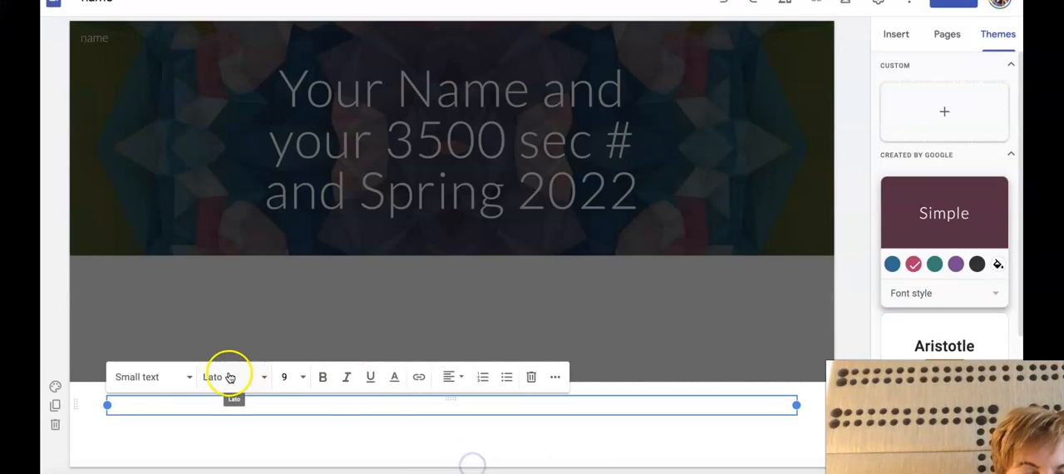
{"action": "left_click", "coordinate": [55, 386]}
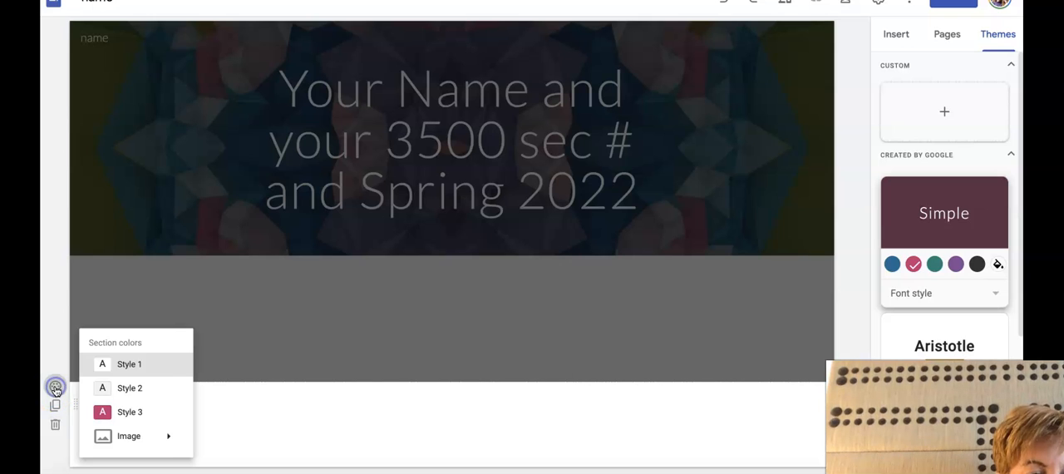
{"action": "left_click", "coordinate": [109, 414]}
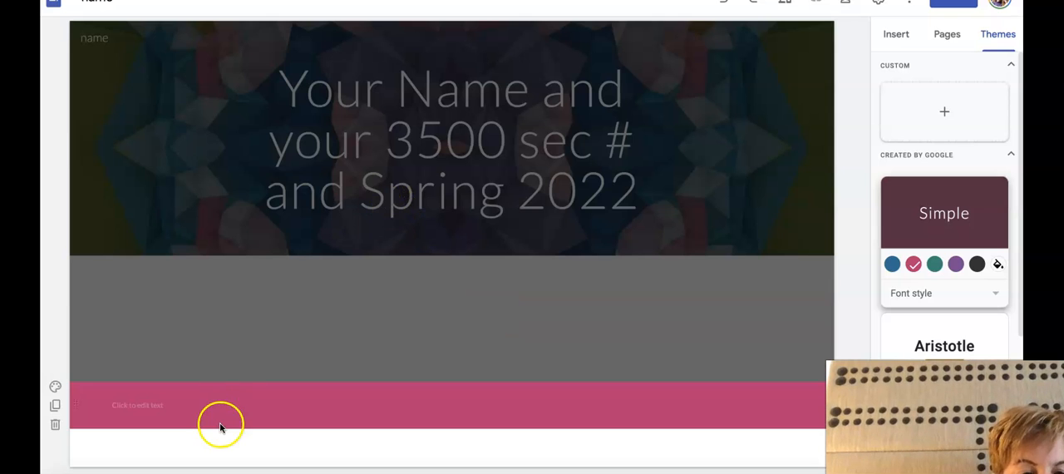
Format the footer text as Heading and enter "Blog" and "Contact" spaced apart on one line
{"action": "left_click", "coordinate": [194, 402]}
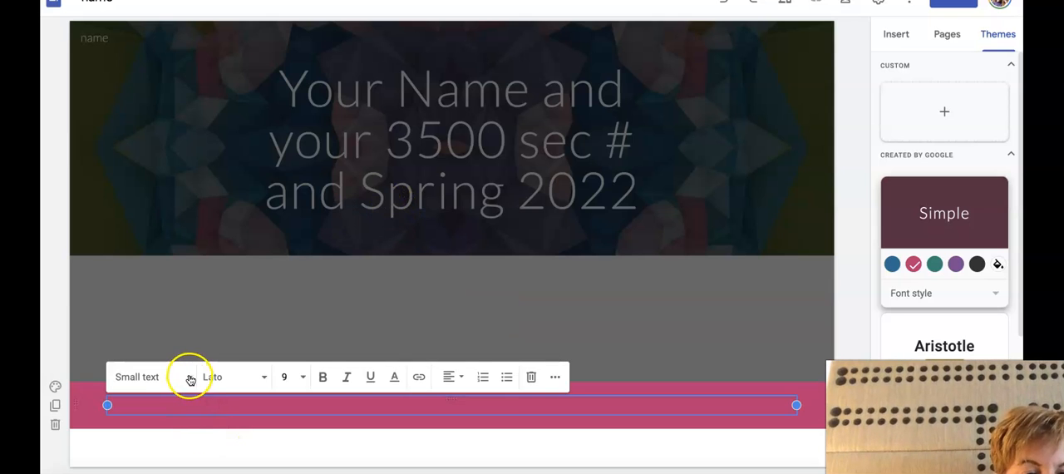
{"action": "left_click", "coordinate": [189, 376]}
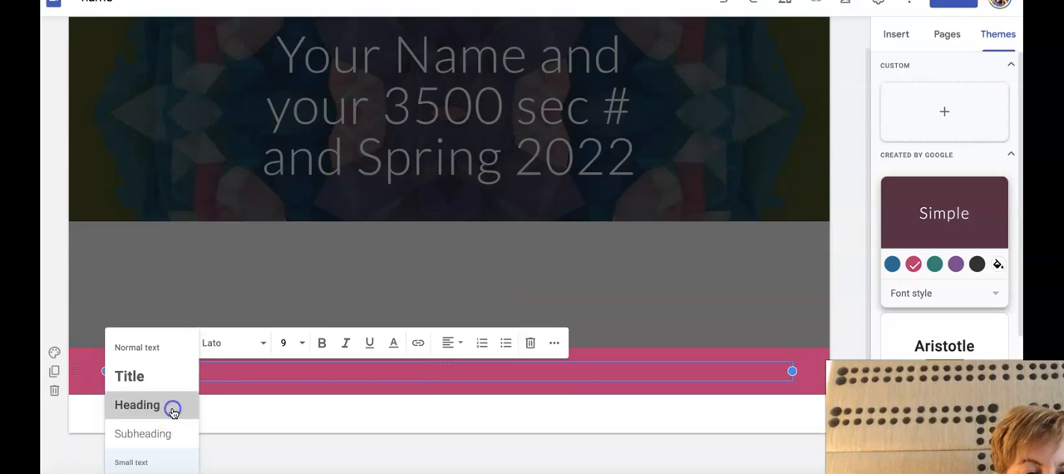
{"action": "left_click", "coordinate": [171, 407]}
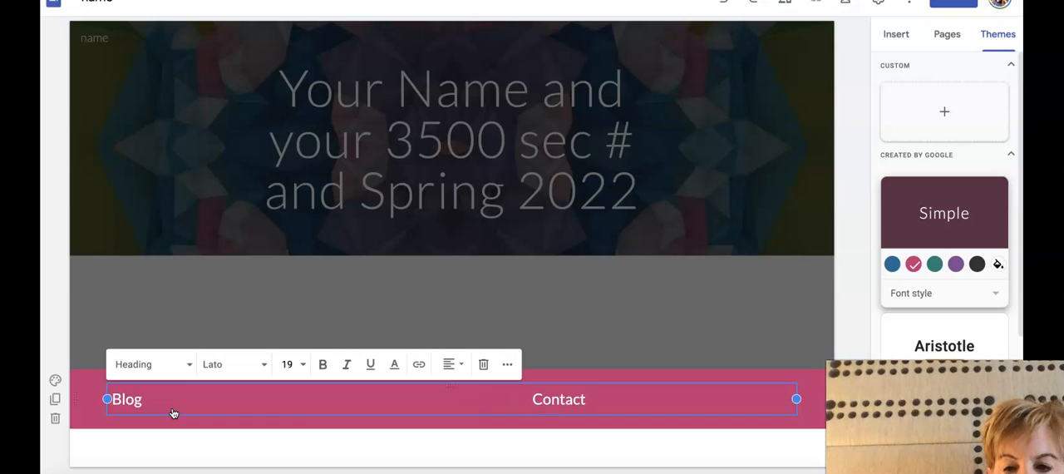
{"action": "left_click", "coordinate": [528, 333]}
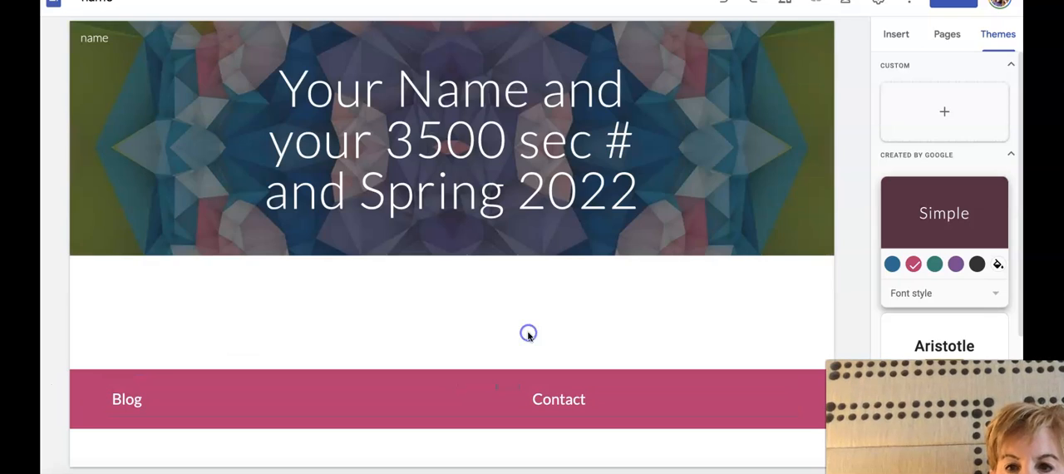
Start publishing the site and enter 3500spring-2022-class-website-s as its web address
{"action": "left_click", "coordinate": [956, 8]}
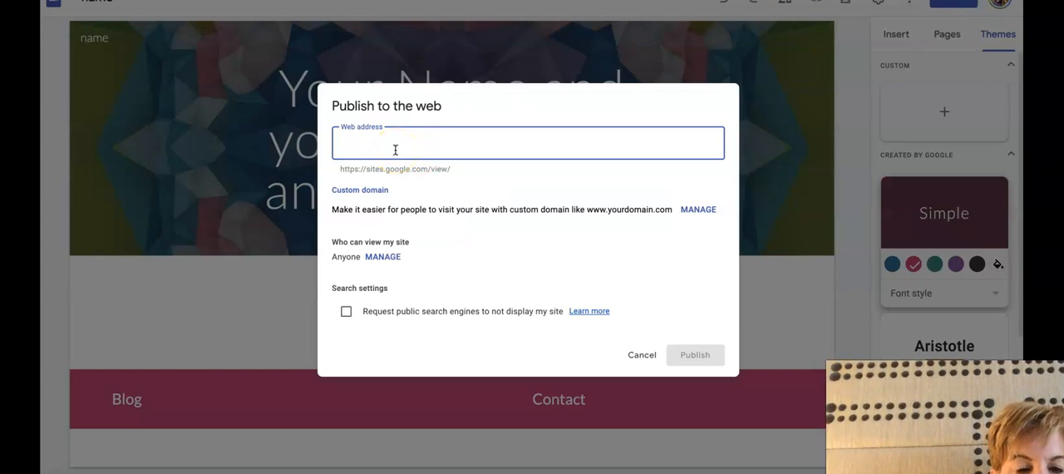
{"action": "type", "text": "3"}
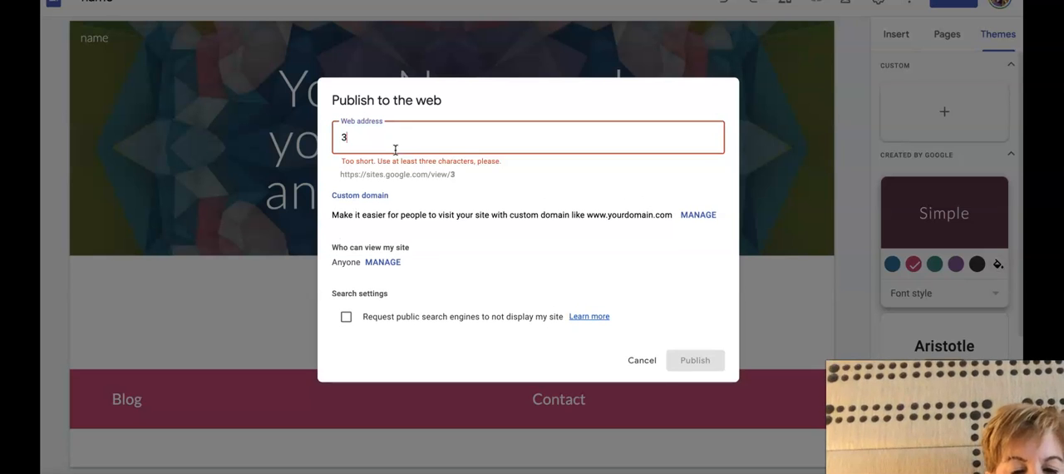
{"action": "type", "text": "500s"}
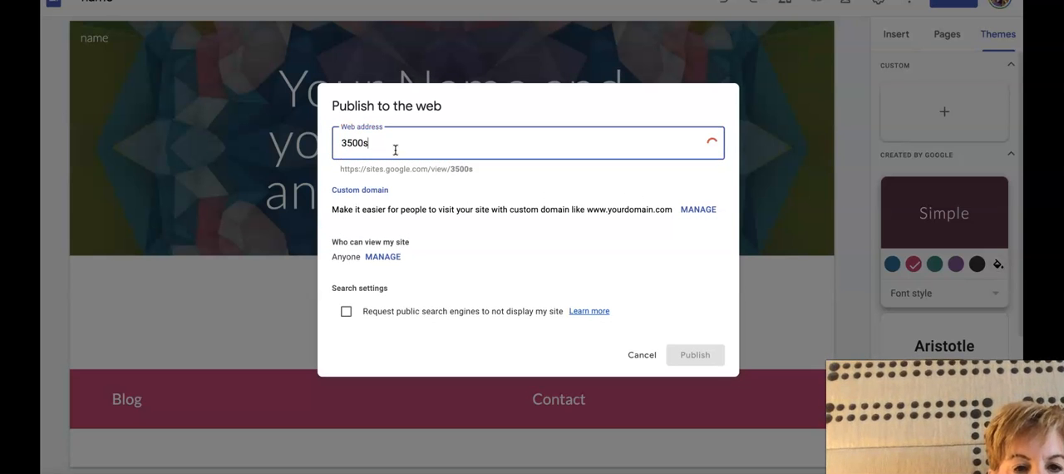
{"action": "type", "text": "piring-20"}
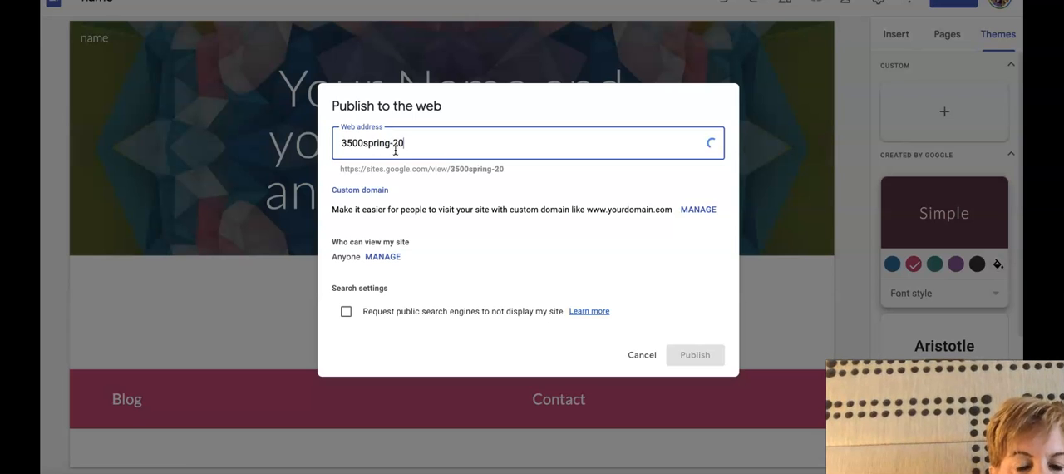
{"action": "type", "text": "22"}
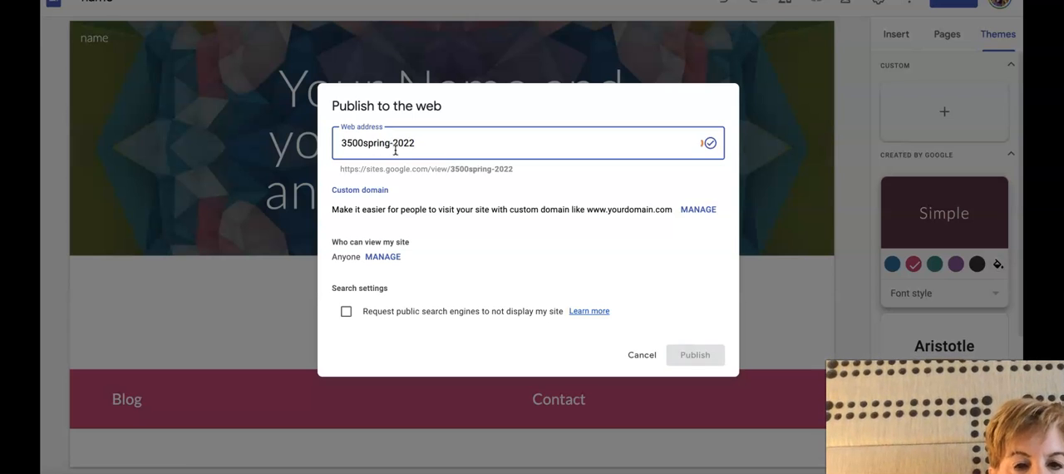
{"action": "type", "text": "-"}
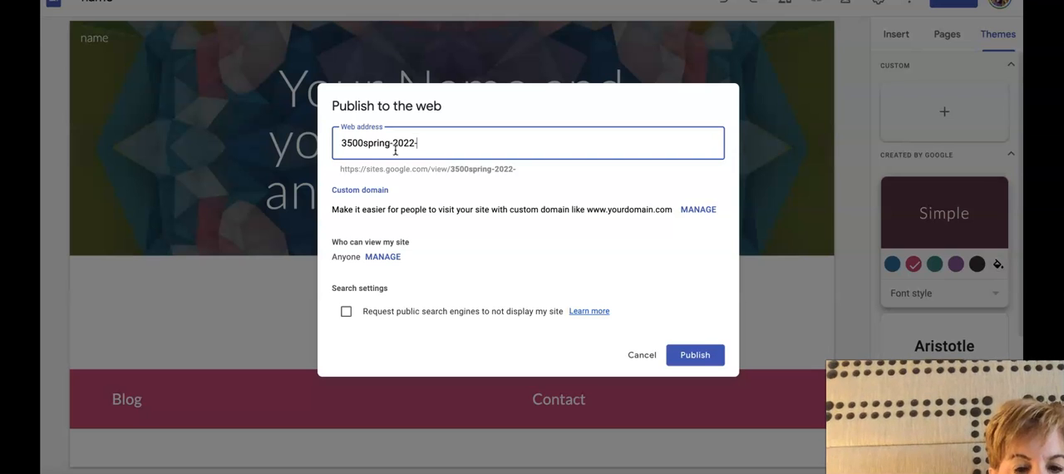
{"action": "type", "text": "s"}
{"action": "key", "text": "BackSpace"}
{"action": "type", "text": "class-website-s"}
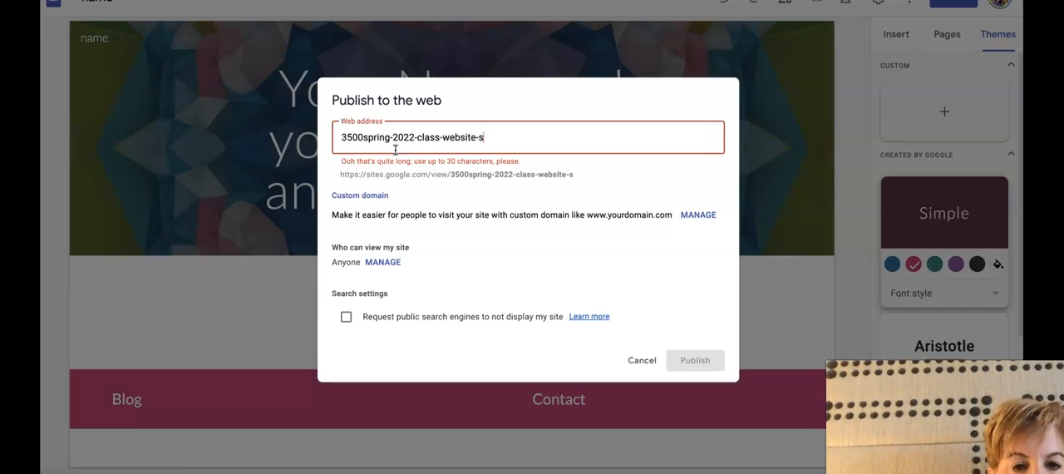
Remove the final "s" from the web address and publish the site
{"action": "left_click", "coordinate": [480, 137]}
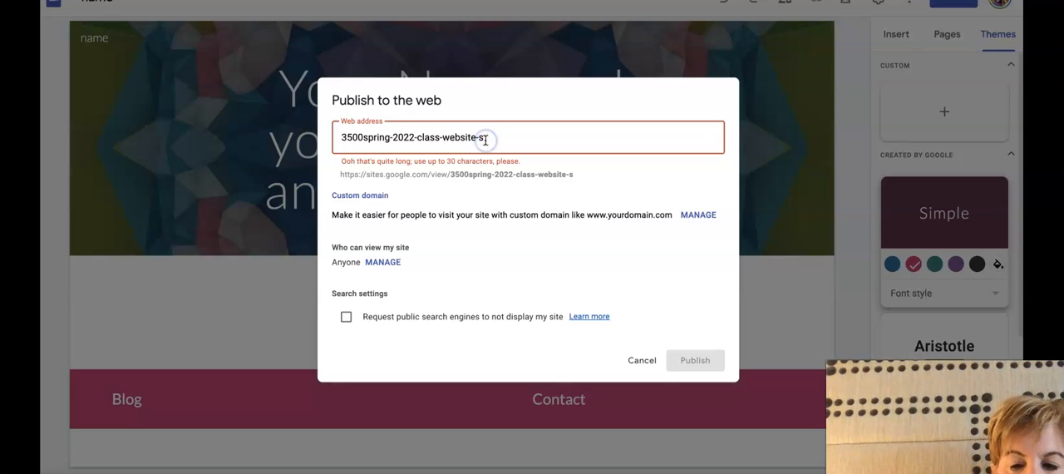
{"action": "key", "text": "Delete"}
{"action": "left_click", "coordinate": [679, 359]}
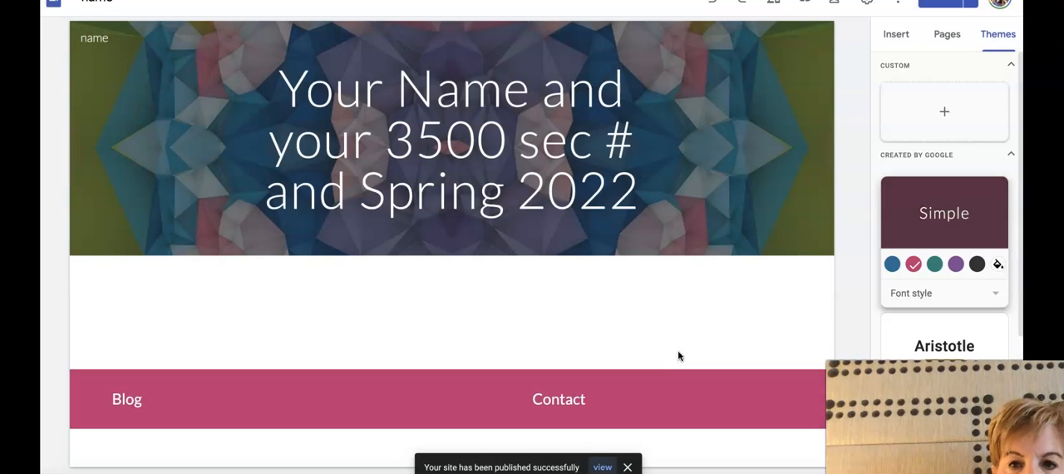
{"action": "left_click", "coordinate": [677, 326]}
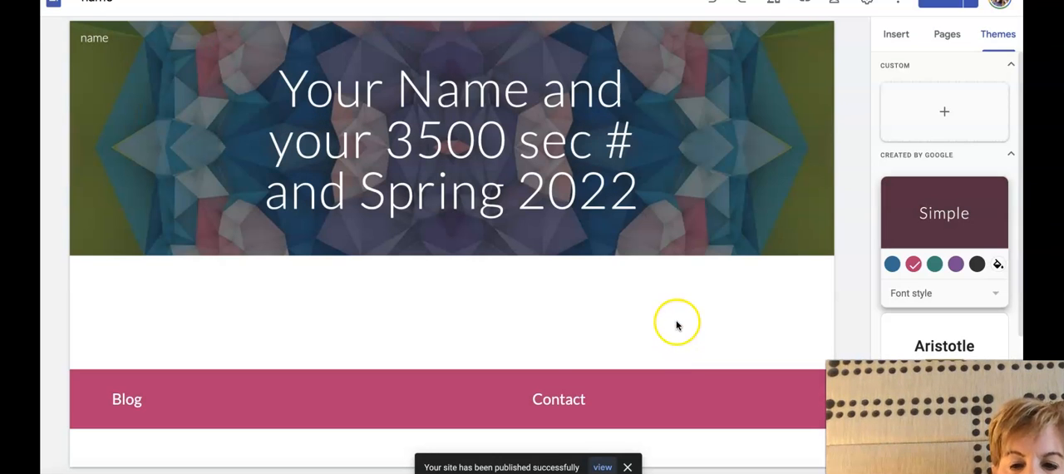
View the published site, return to the editor and show the site's list of pages
{"action": "left_click", "coordinate": [601, 467]}
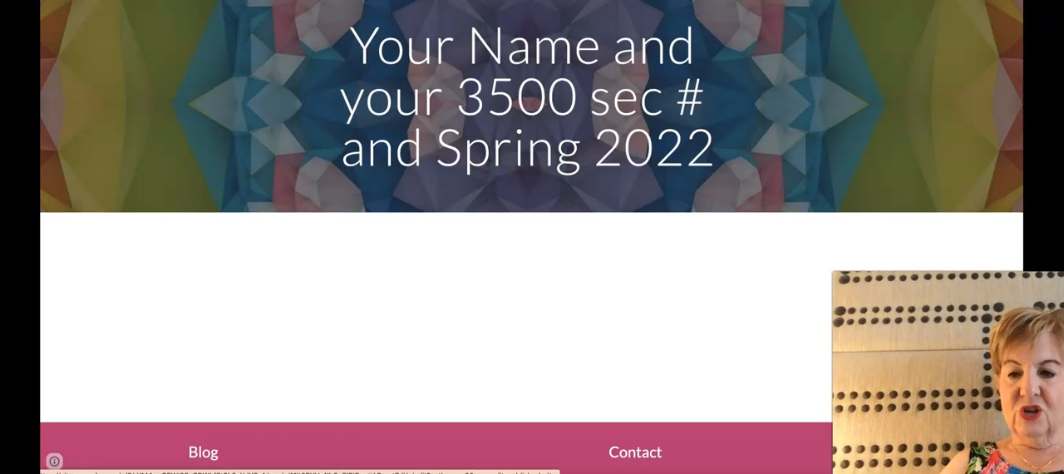
{"action": "left_click", "coordinate": [993, 448]}
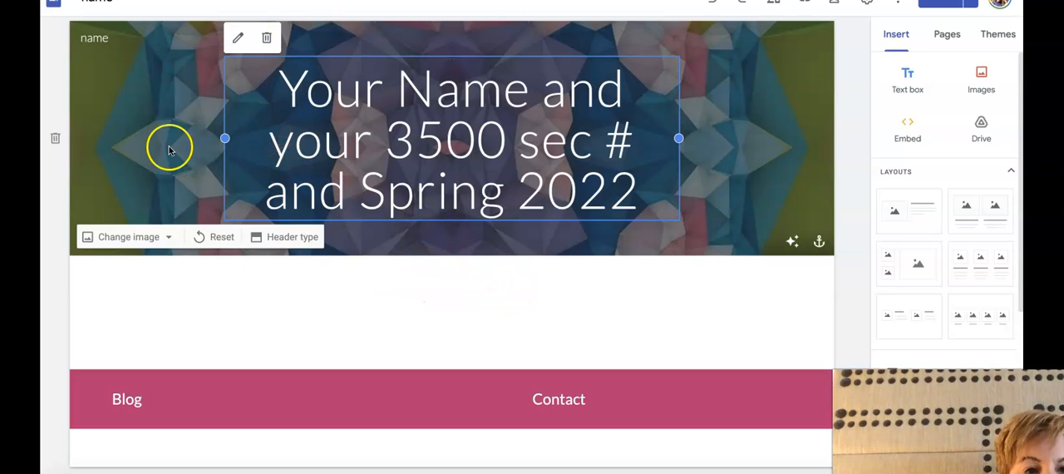
{"action": "left_click", "coordinate": [952, 38]}
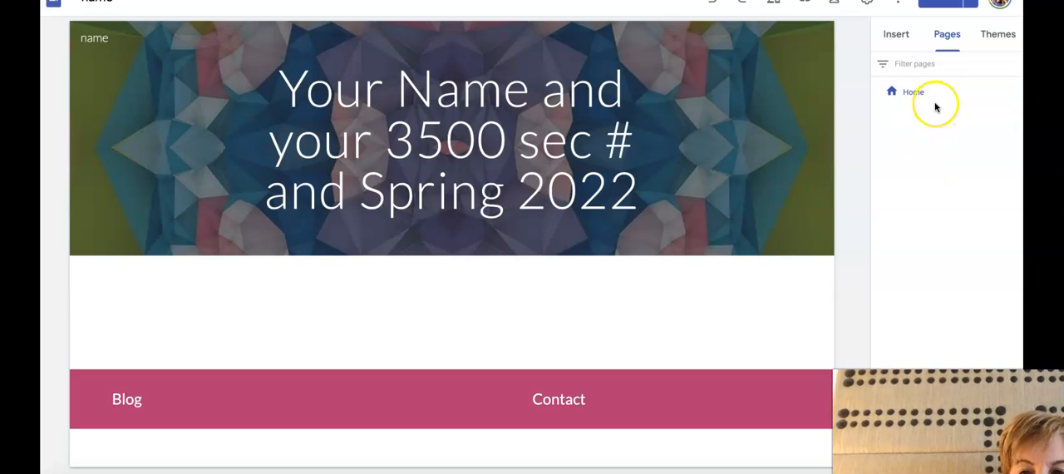
{"action": "mouse_move", "coordinate": [283, 243]}
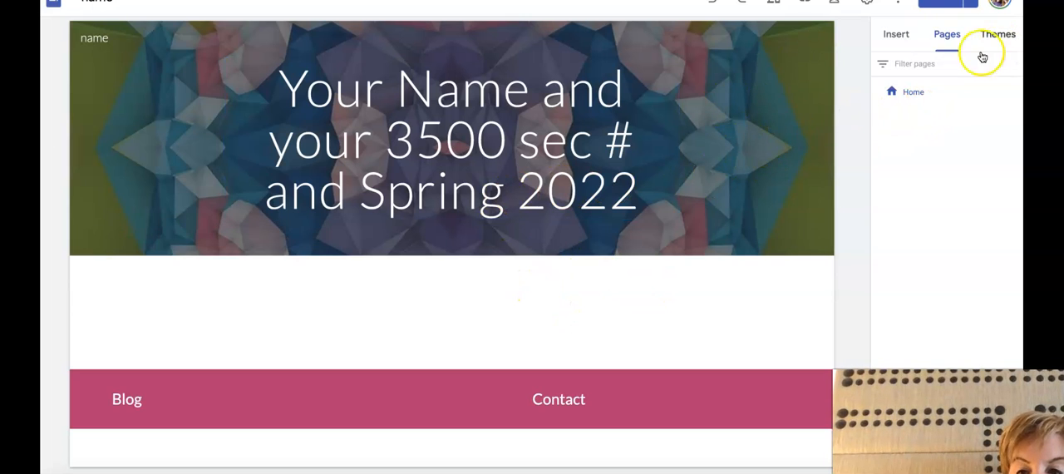
Add a new page named "Biography" to the site
{"action": "left_click", "coordinate": [962, 95]}
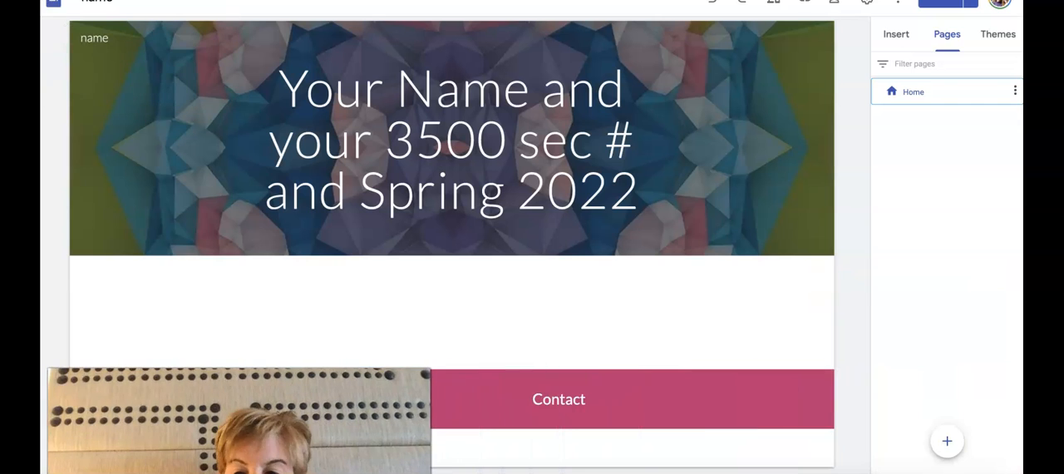
{"action": "left_click", "coordinate": [947, 442]}
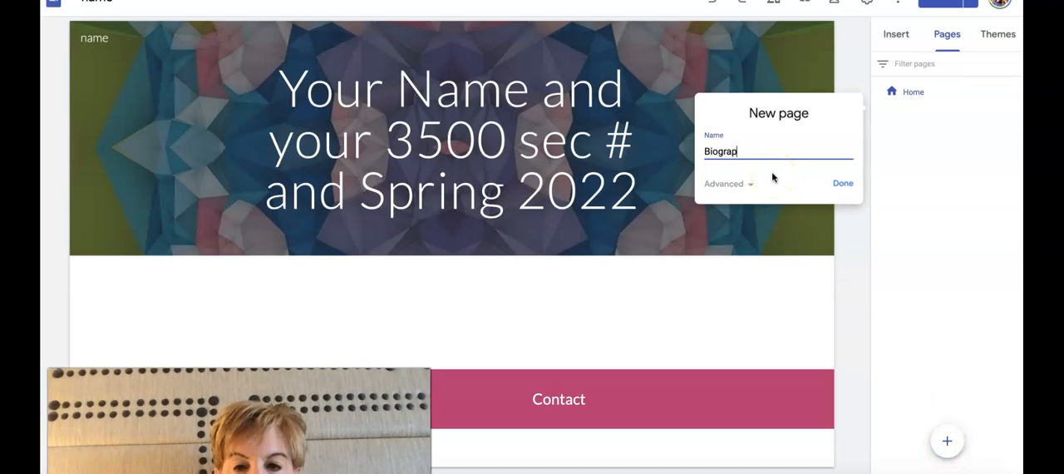
{"action": "left_click", "coordinate": [843, 183]}
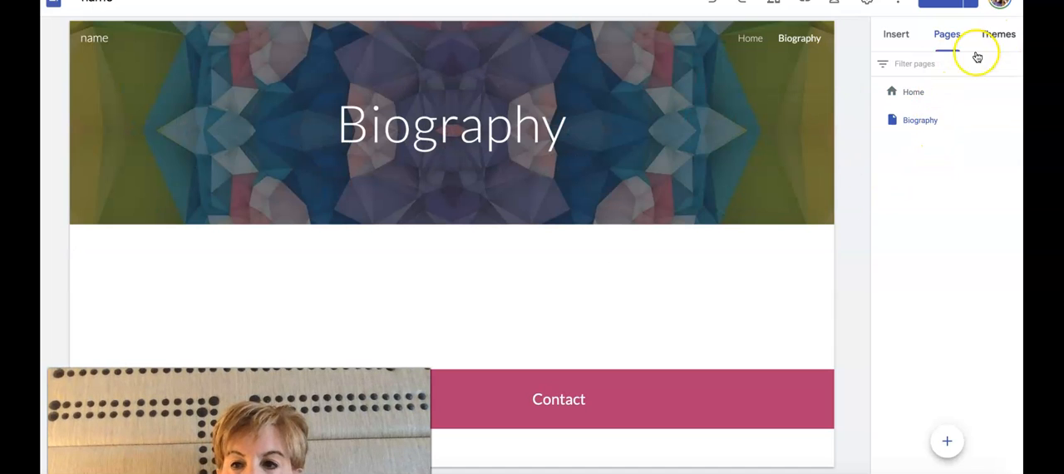
Add a new page named "Goals and Objectives" and place it below Biography in the page order
{"action": "mouse_move", "coordinate": [948, 442]}
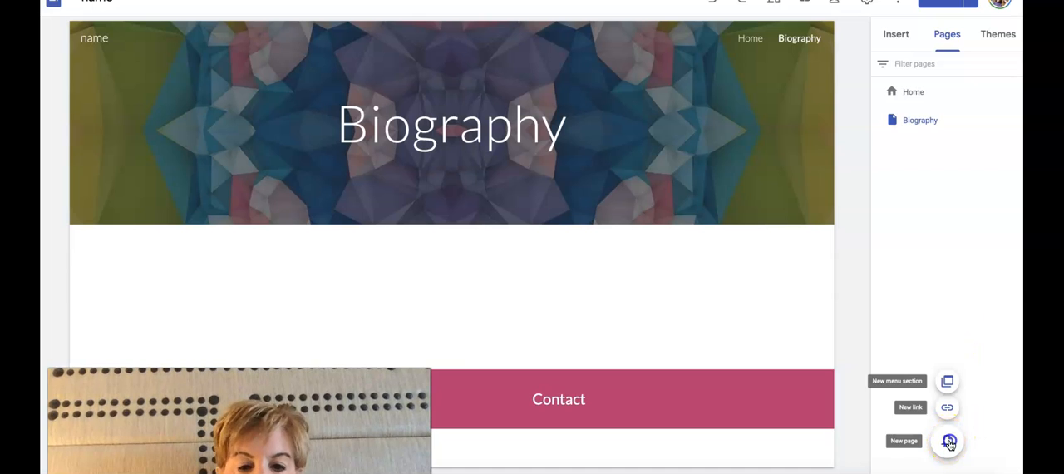
{"action": "left_click", "coordinate": [948, 442]}
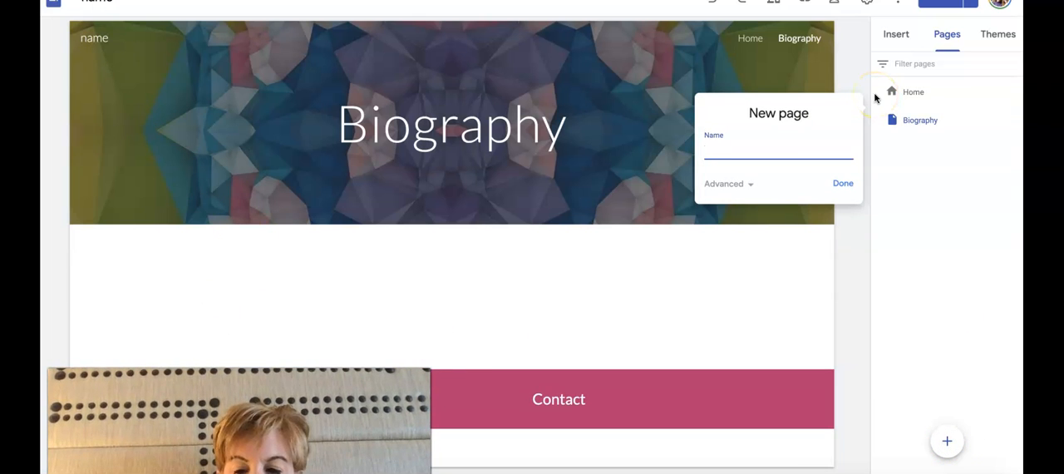
{"action": "left_click", "coordinate": [712, 150]}
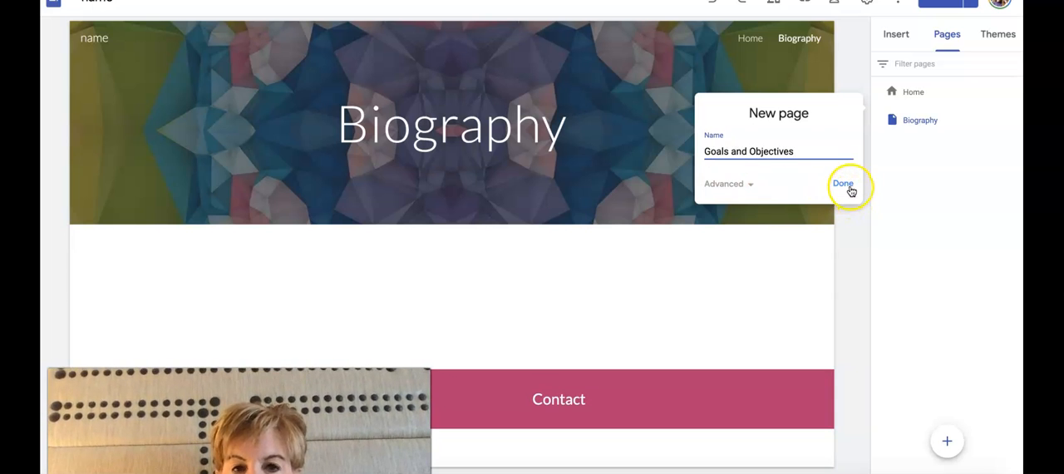
{"action": "left_click", "coordinate": [843, 184]}
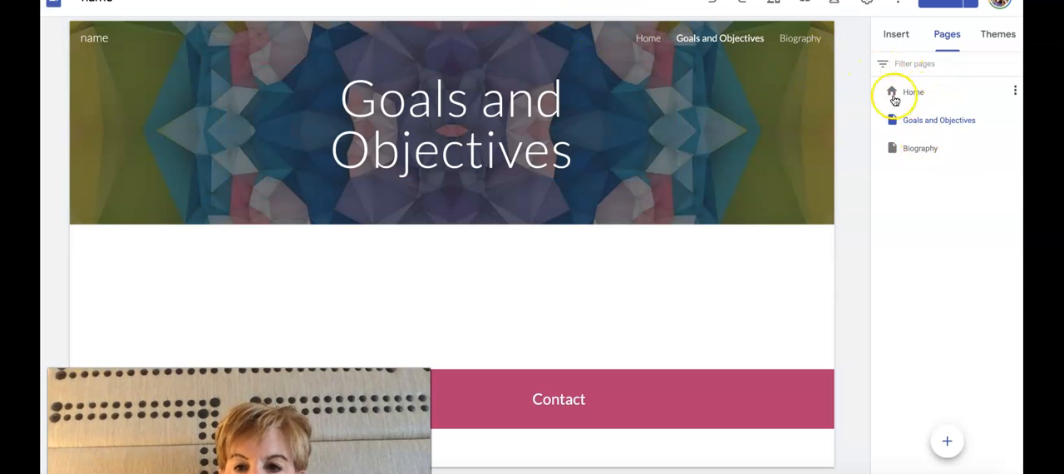
{"action": "left_click", "coordinate": [971, 151]}
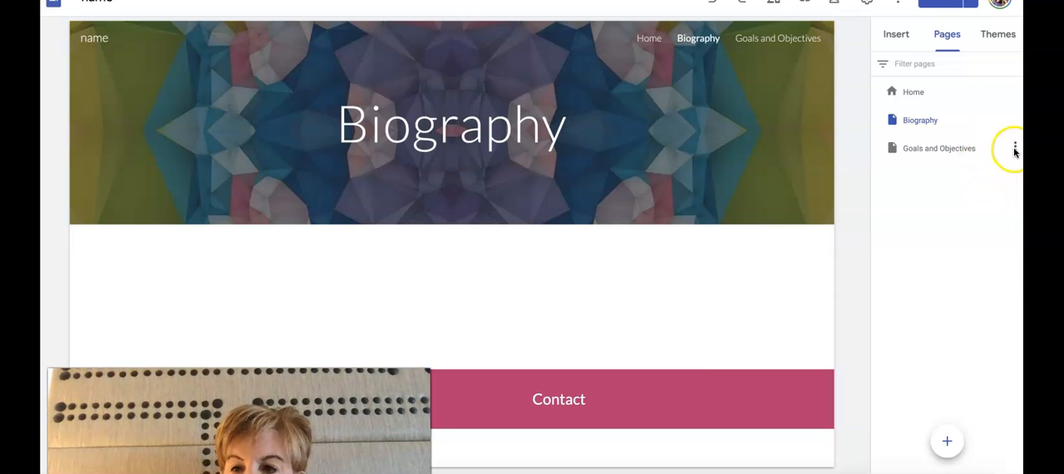
Add a new page named "Mobile apps" directly after Goals and Objectives
{"action": "left_click", "coordinate": [983, 152]}
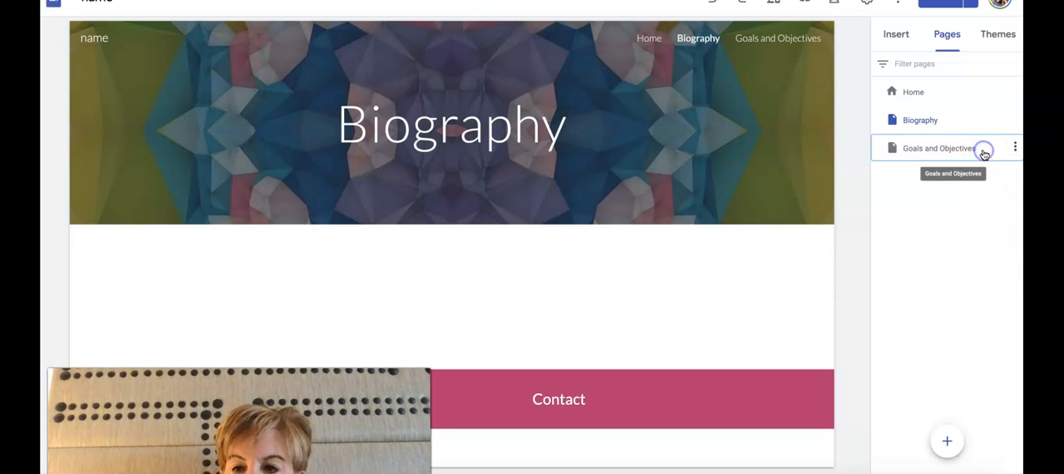
{"action": "left_click", "coordinate": [948, 440]}
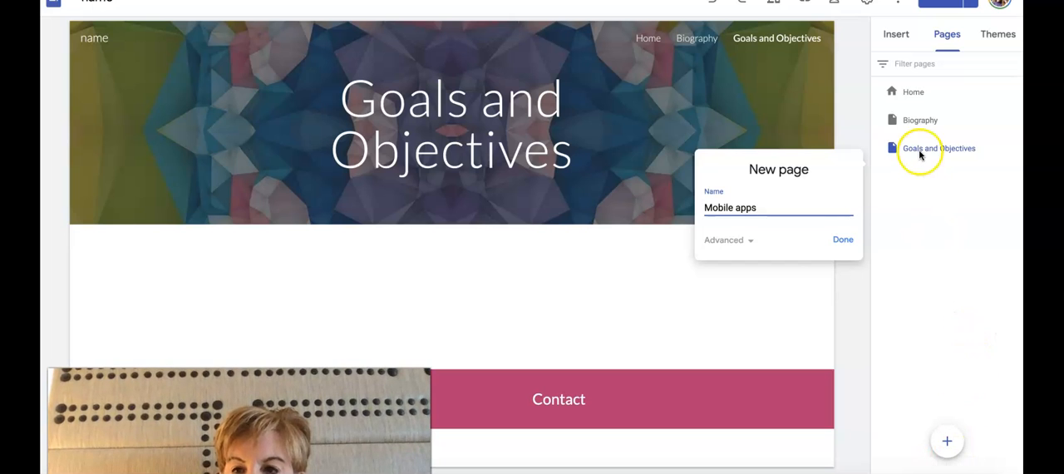
{"action": "left_click", "coordinate": [836, 241]}
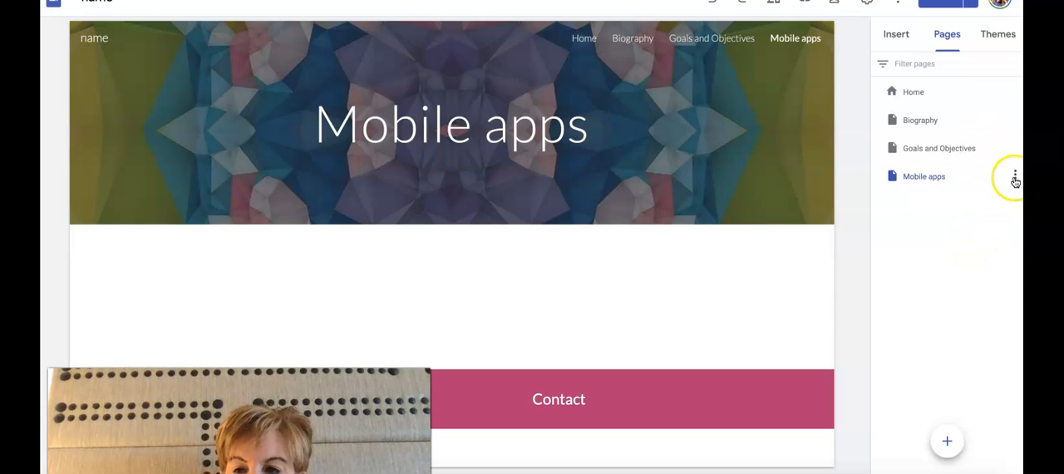
Add a new page named "Canva" between Goals and Objectives and Mobile apps
{"action": "left_click", "coordinate": [1015, 177]}
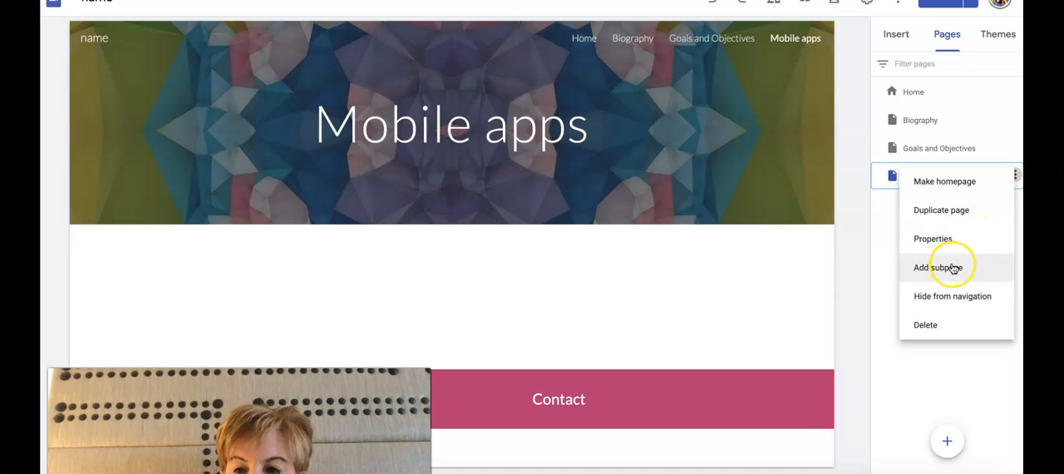
{"action": "left_click", "coordinate": [888, 237]}
{"action": "left_click", "coordinate": [941, 148]}
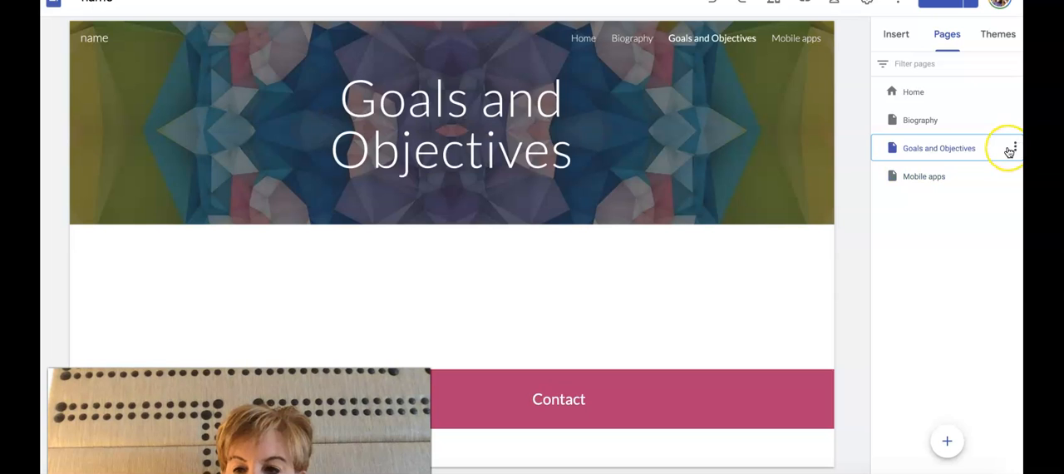
{"action": "left_click", "coordinate": [948, 440]}
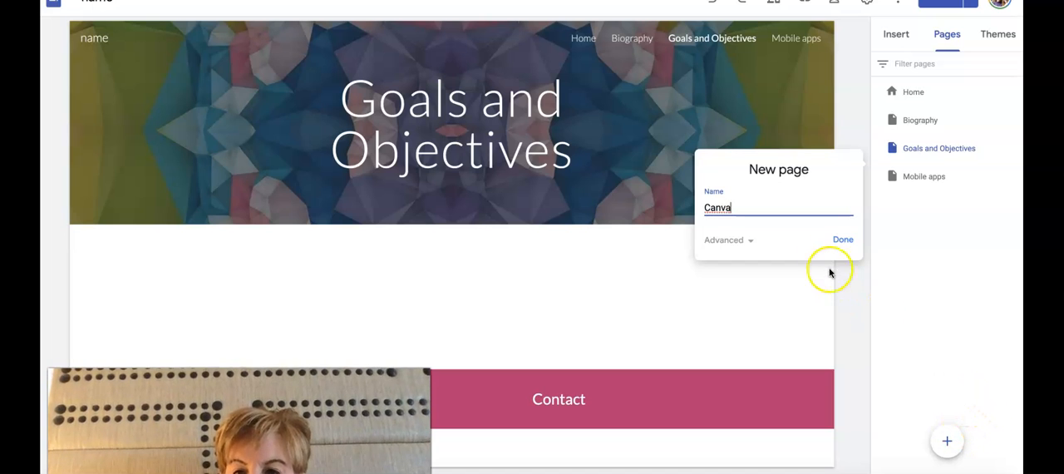
{"action": "left_click", "coordinate": [842, 241]}
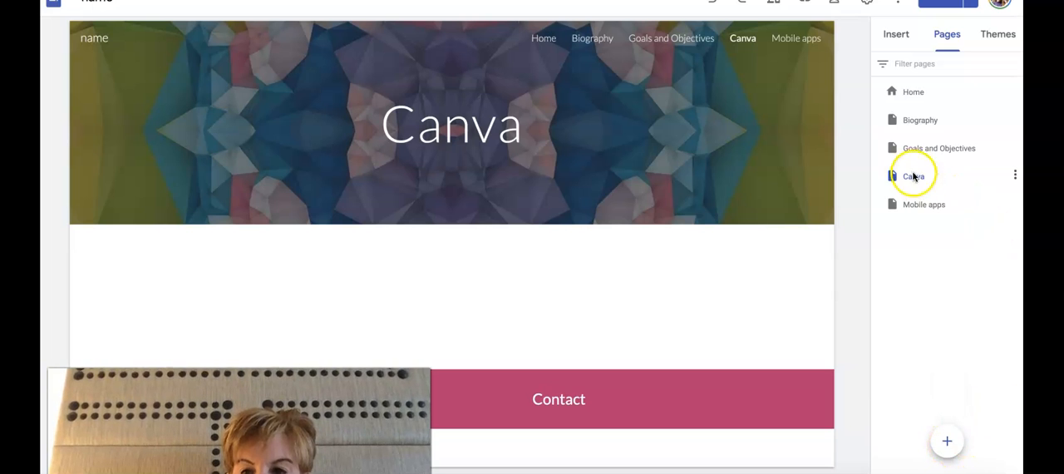
Add a new page named "Movie presentation" directly after Mobile apps
{"action": "left_click", "coordinate": [921, 203]}
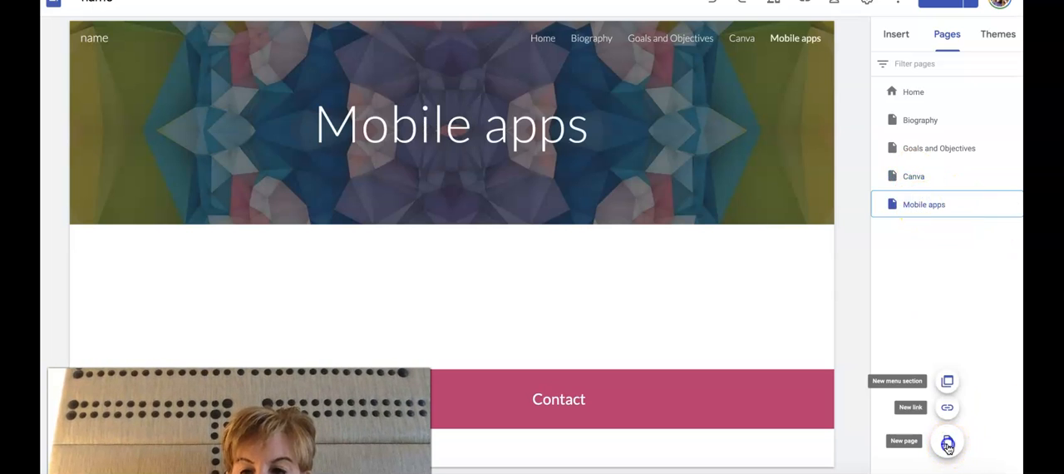
{"action": "left_click", "coordinate": [949, 445]}
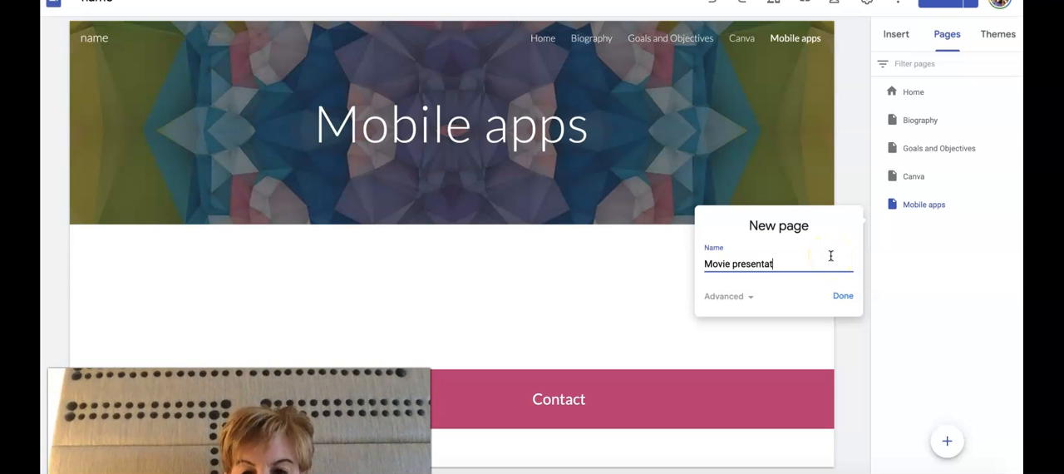
{"action": "left_click", "coordinate": [840, 296]}
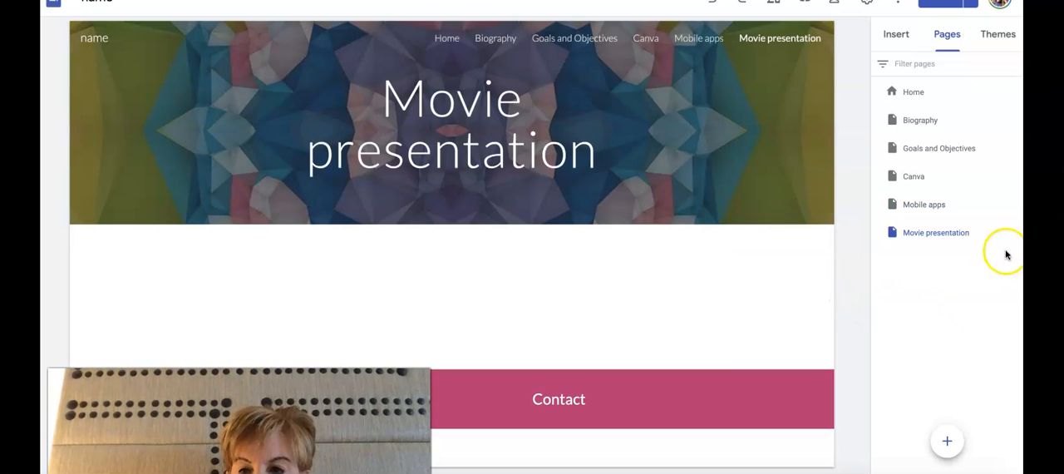
Add a new page named "Final projects" to the site
{"action": "mouse_move", "coordinate": [947, 442]}
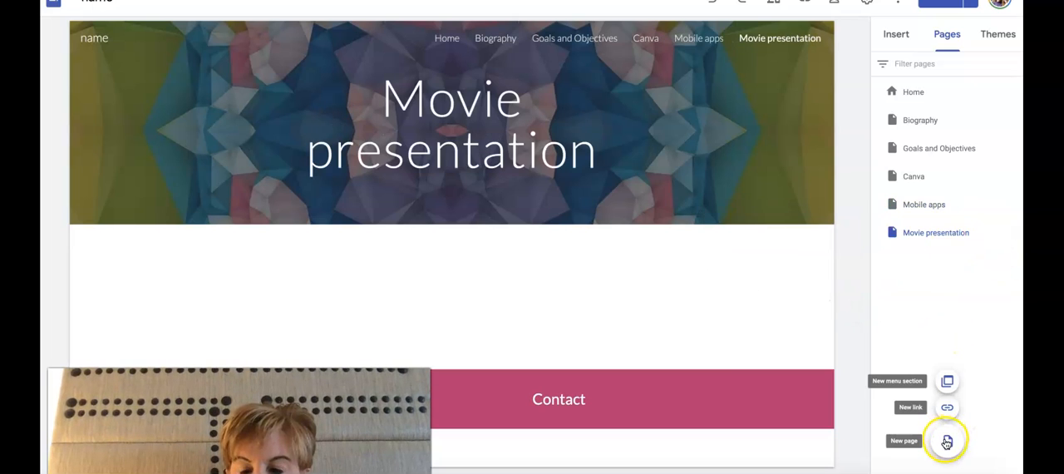
{"action": "left_click", "coordinate": [947, 442]}
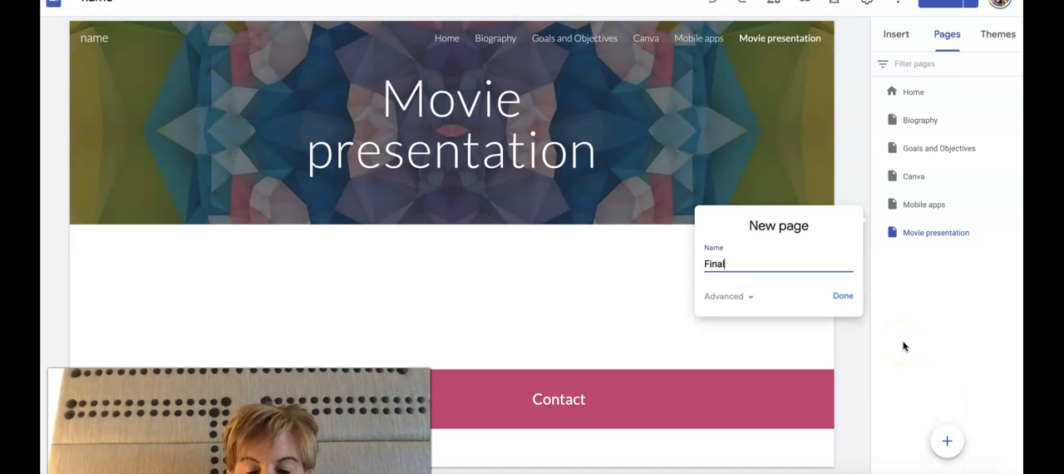
{"action": "type", "text": "Final projects"}
{"action": "left_click", "coordinate": [840, 298]}
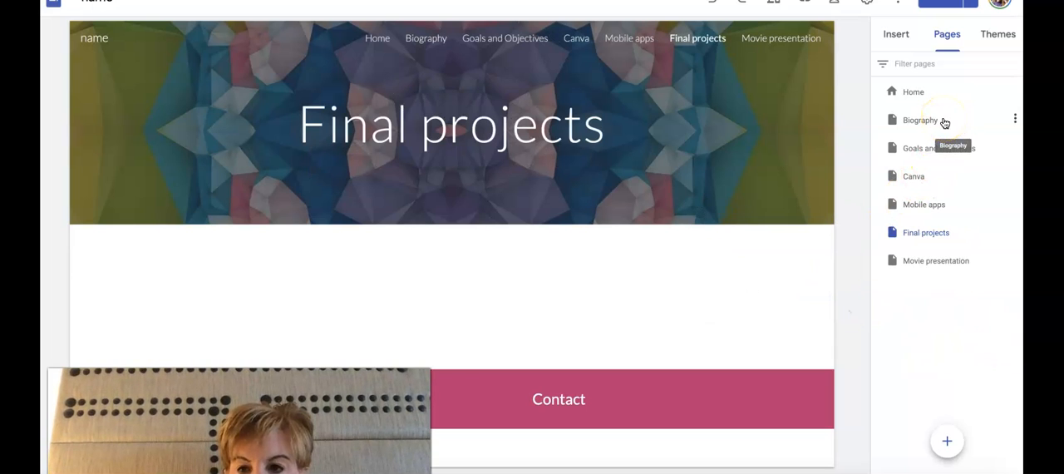
Add a subpage named "Biography -" under the Biography page
{"action": "left_click", "coordinate": [1015, 119]}
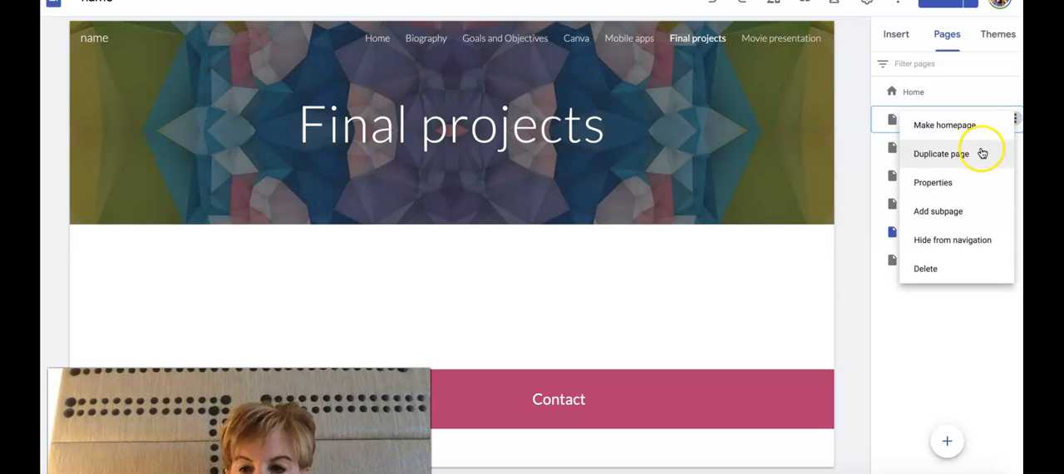
{"action": "left_click", "coordinate": [964, 212]}
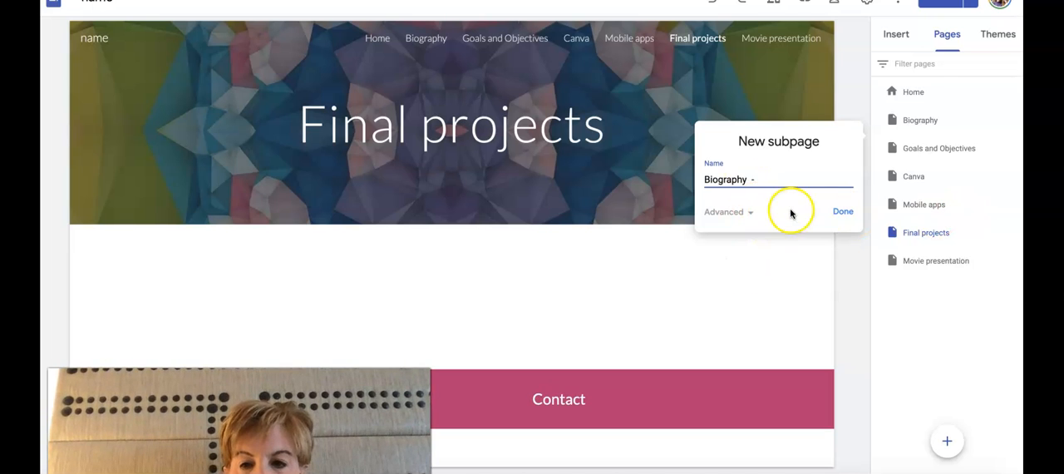
{"action": "left_click", "coordinate": [840, 215]}
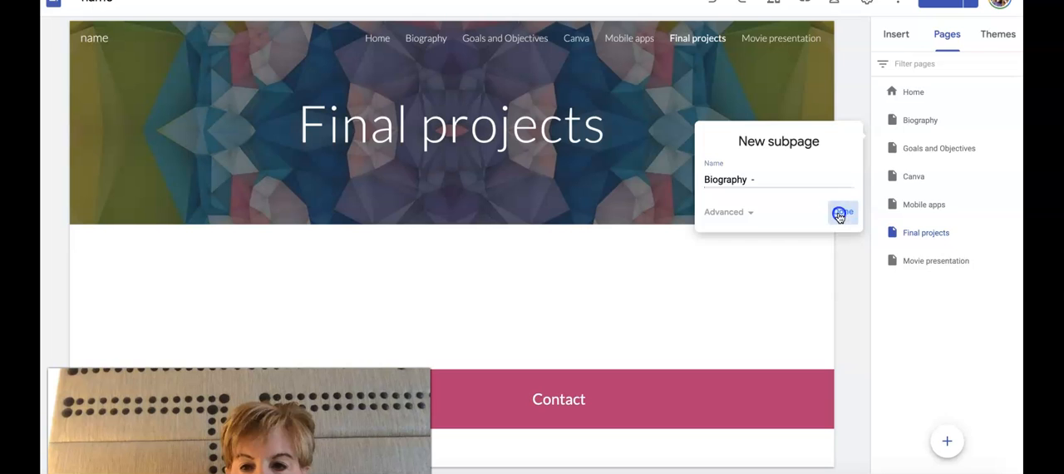
Add a second subpage under Biography and name it "Resume"
{"action": "left_click", "coordinate": [1015, 121]}
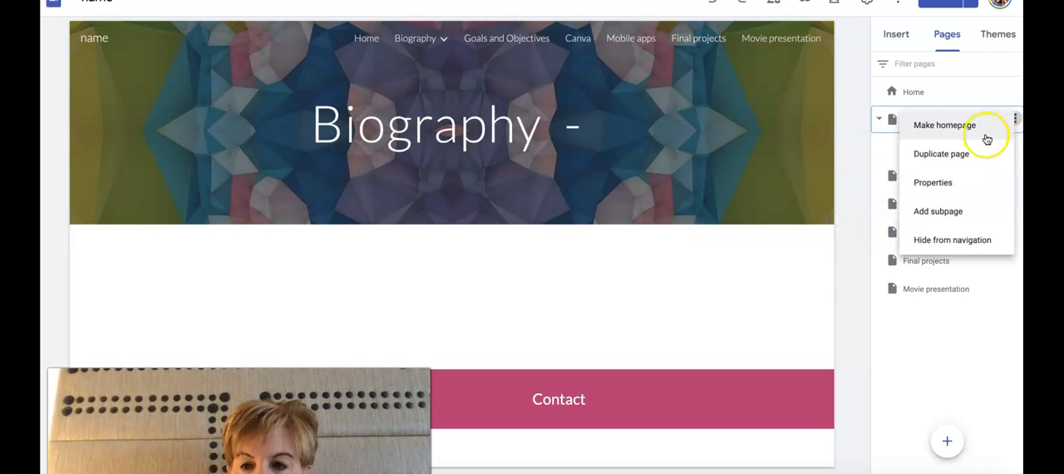
{"action": "left_click", "coordinate": [956, 214]}
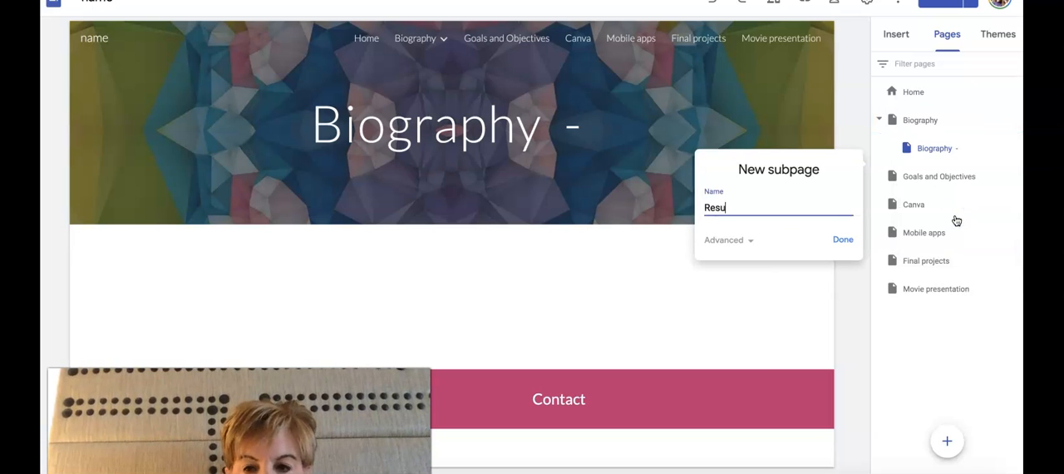
{"action": "left_click", "coordinate": [843, 241]}
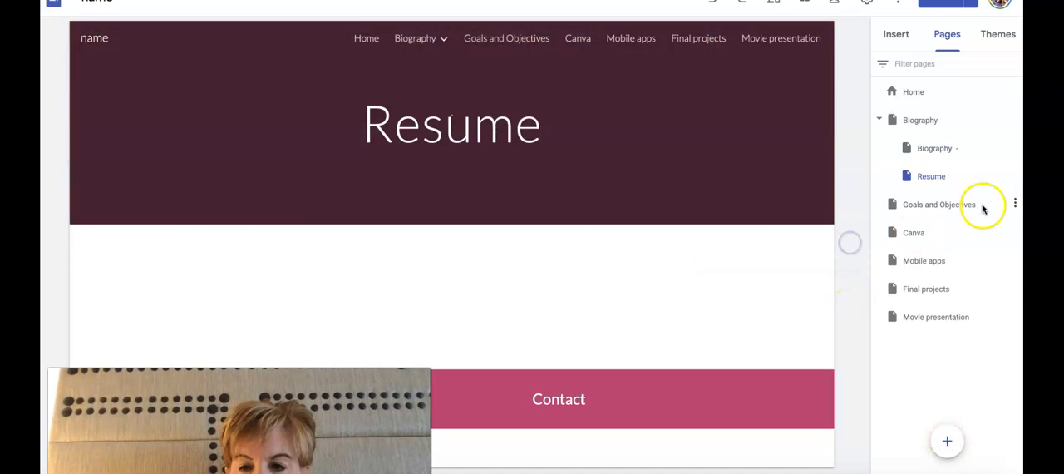
Try adding a subpage named "Slideshow All About me" under Resume, and delete it again
{"action": "left_click", "coordinate": [1015, 175]}
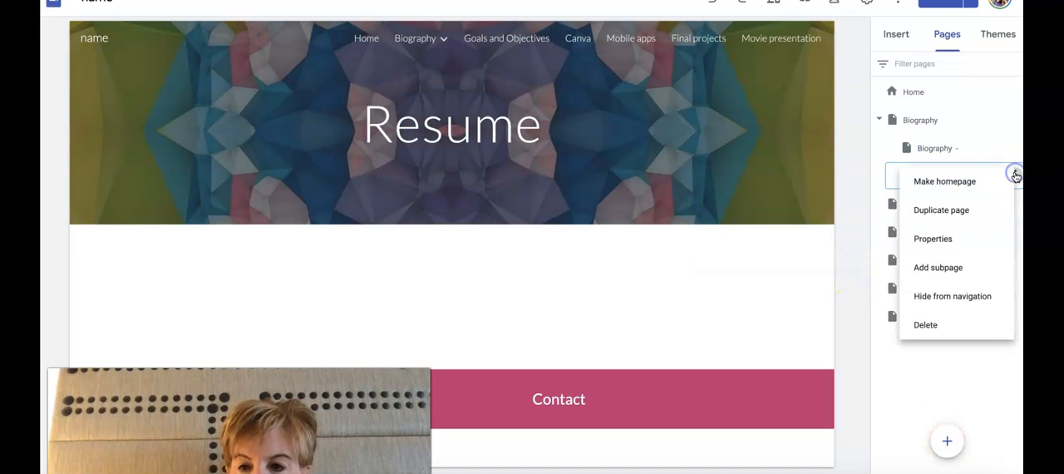
{"action": "left_click", "coordinate": [951, 268]}
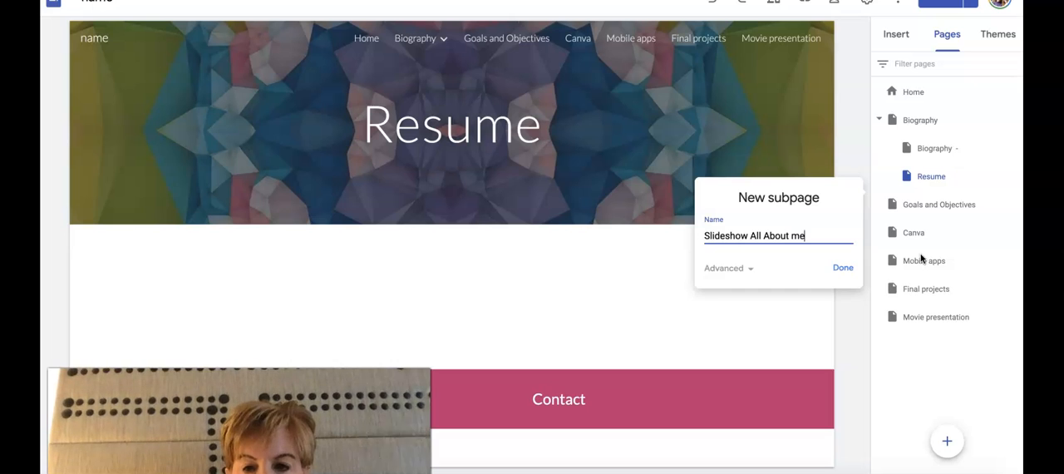
{"action": "left_click", "coordinate": [844, 270]}
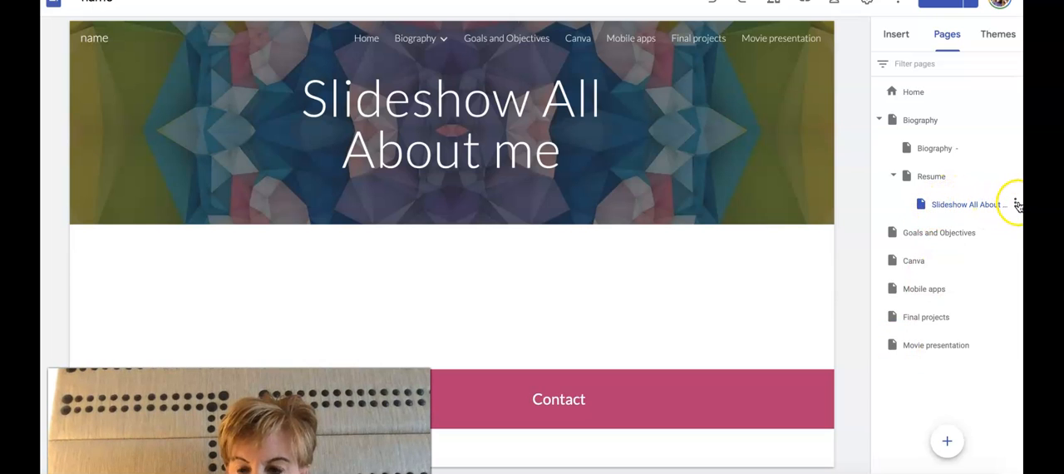
{"action": "left_click", "coordinate": [1016, 204]}
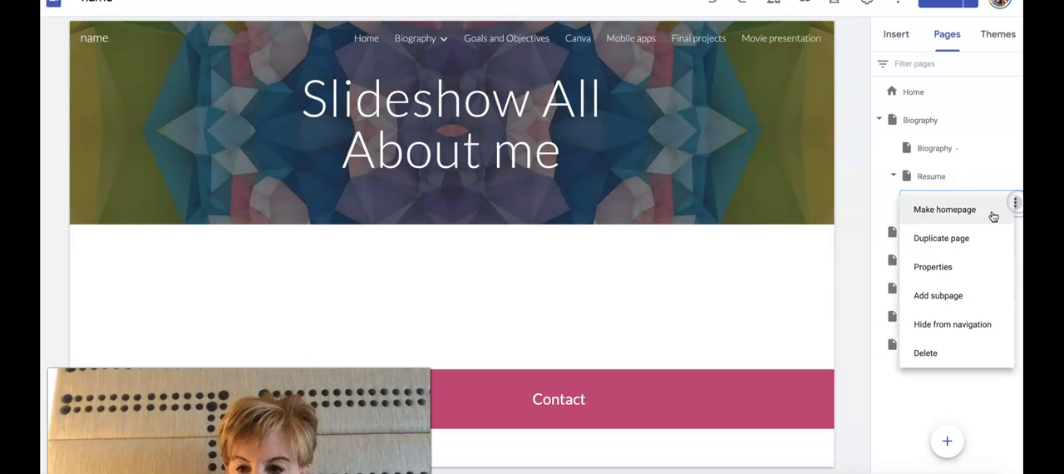
{"action": "left_click", "coordinate": [927, 354]}
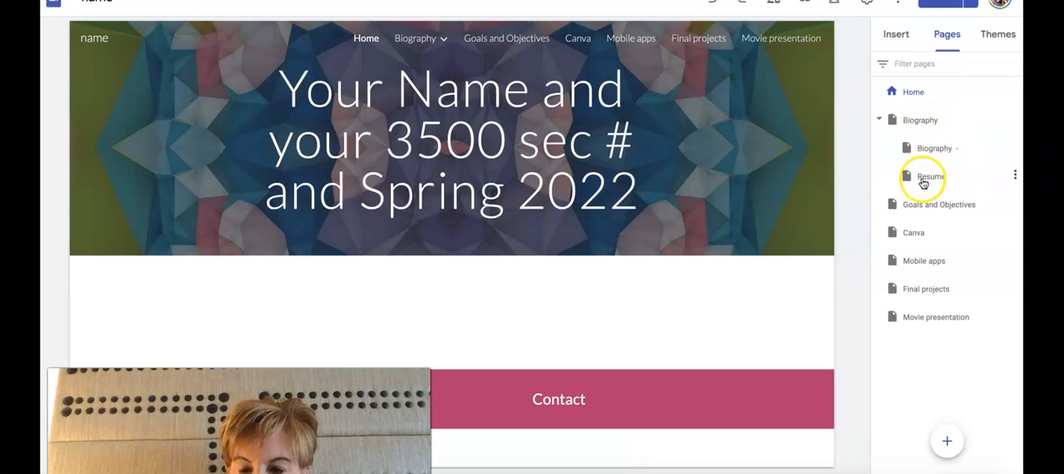
Add a subpage named "All About me slideshow" under the main Biography page
{"action": "left_click", "coordinate": [922, 123]}
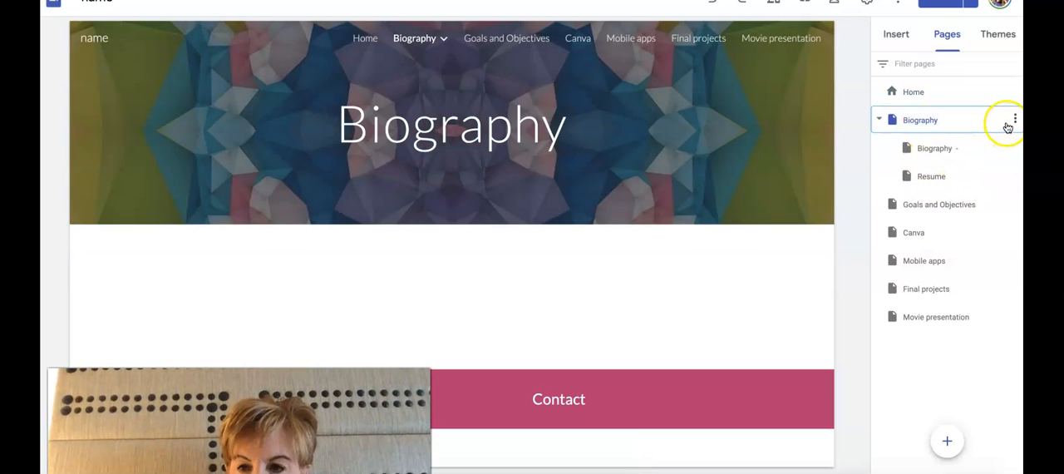
{"action": "left_click", "coordinate": [1014, 119]}
{"action": "left_click", "coordinate": [964, 216]}
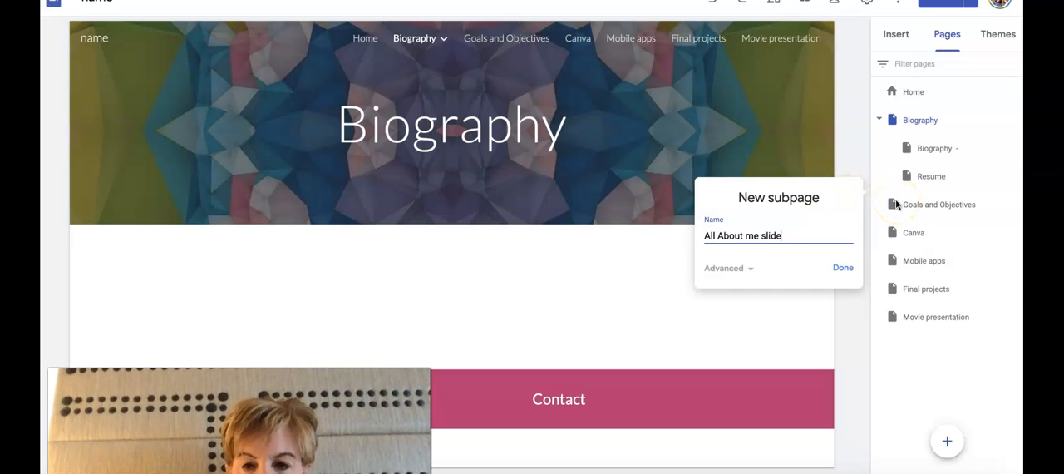
{"action": "left_click", "coordinate": [844, 270]}
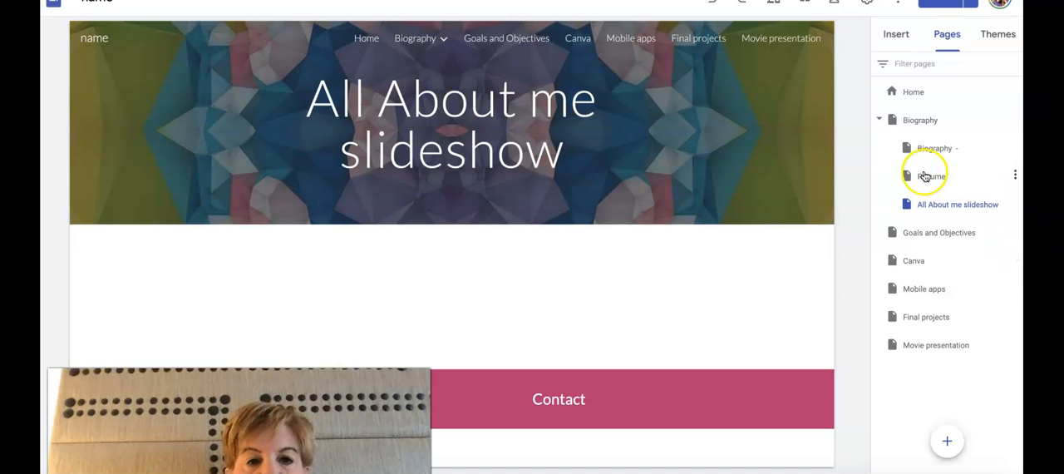
Try adding a subpage named "Goals and Objectives concept map" under the All About me slideshow page
{"action": "left_click", "coordinate": [1014, 199]}
{"action": "left_click", "coordinate": [1015, 203]}
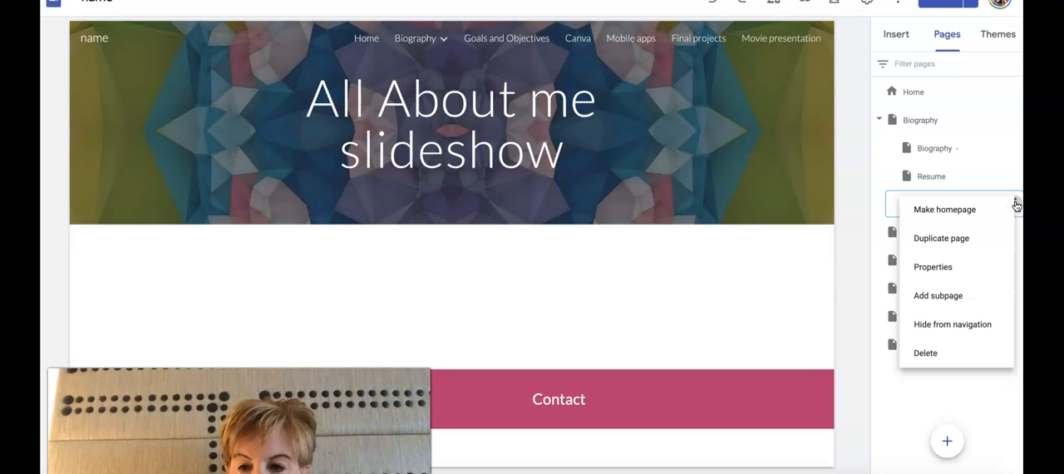
{"action": "left_click", "coordinate": [950, 296]}
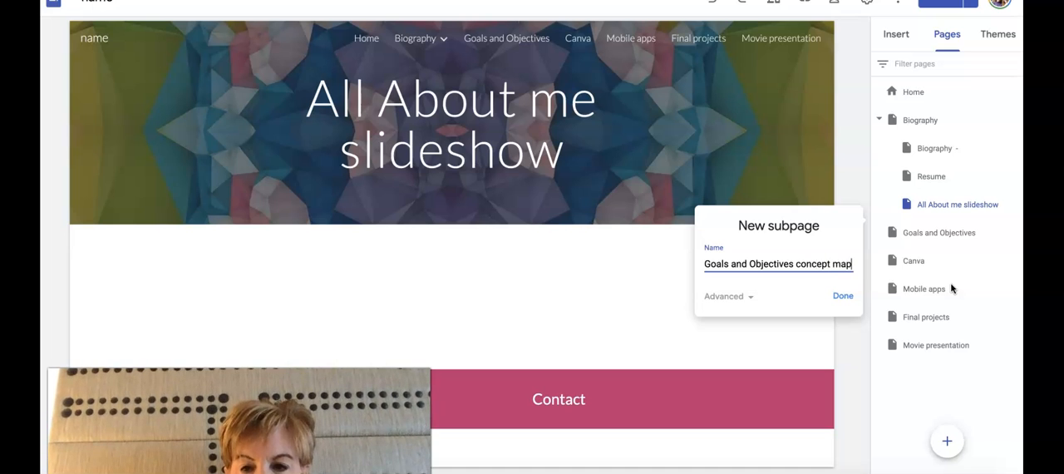
{"action": "left_click", "coordinate": [840, 297]}
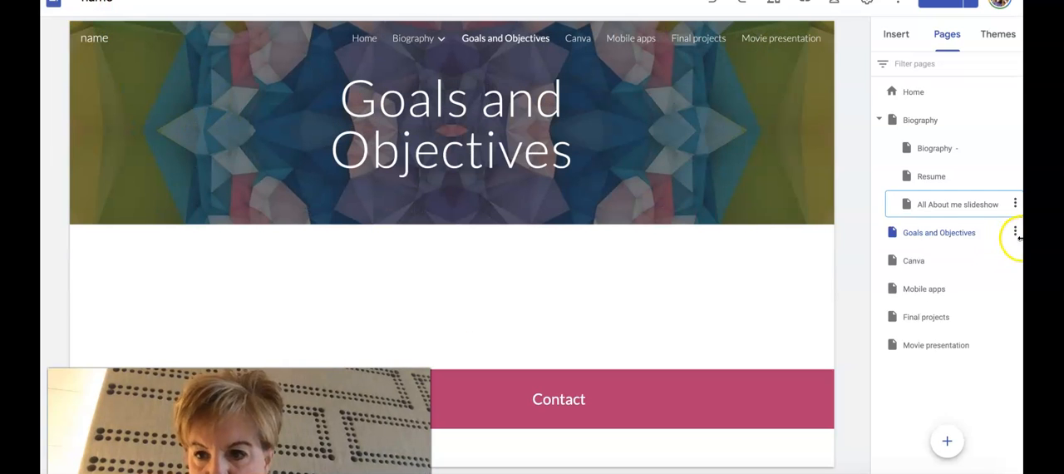
Add a subpage named "concept map of goals and objectives" under the main Goals and Objectives page
{"action": "left_click", "coordinate": [1015, 232]}
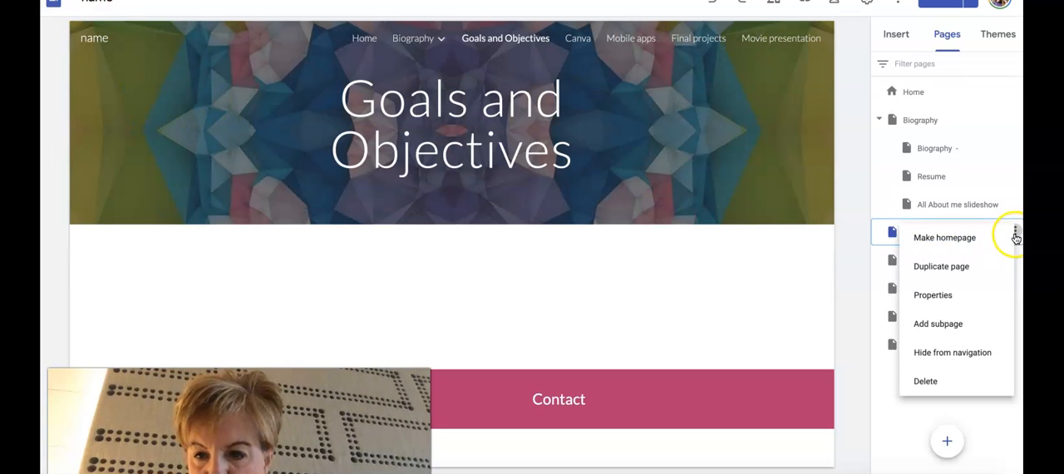
{"action": "left_click", "coordinate": [969, 324]}
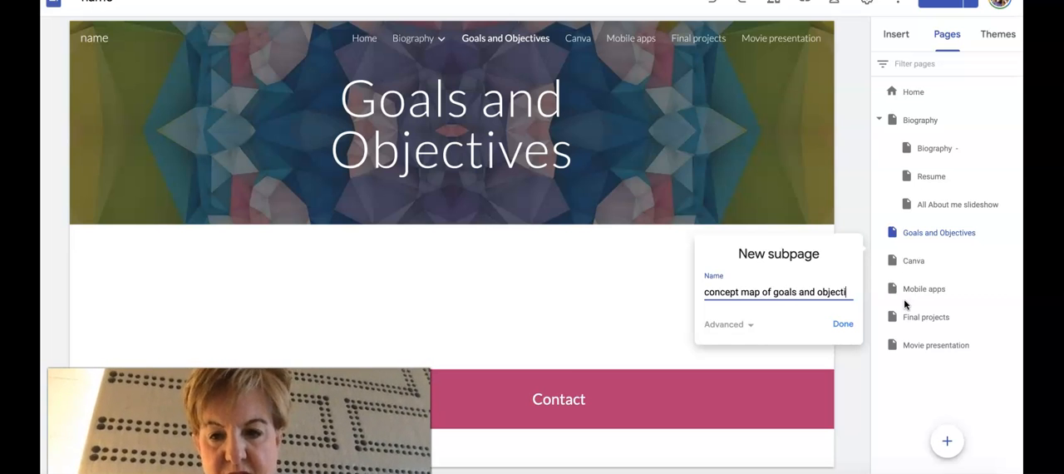
{"action": "type", "text": "ves"}
{"action": "left_click", "coordinate": [837, 330]}
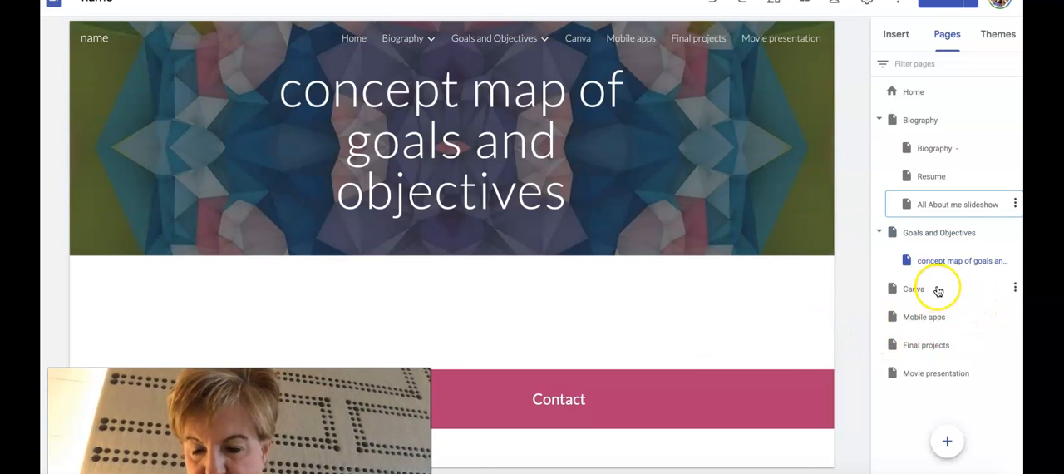
Add a subpage named "Brochure" under the Canva page
{"action": "left_click", "coordinate": [1015, 288]}
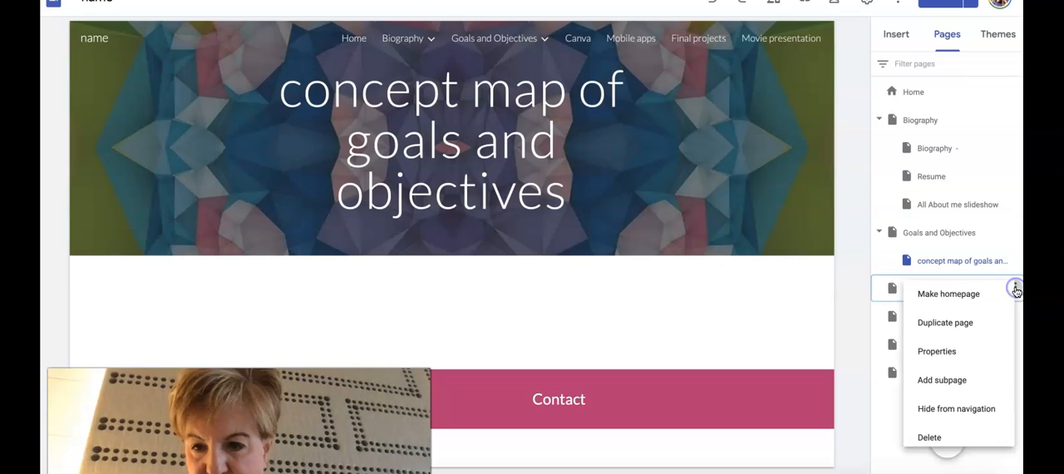
{"action": "left_click", "coordinate": [974, 380]}
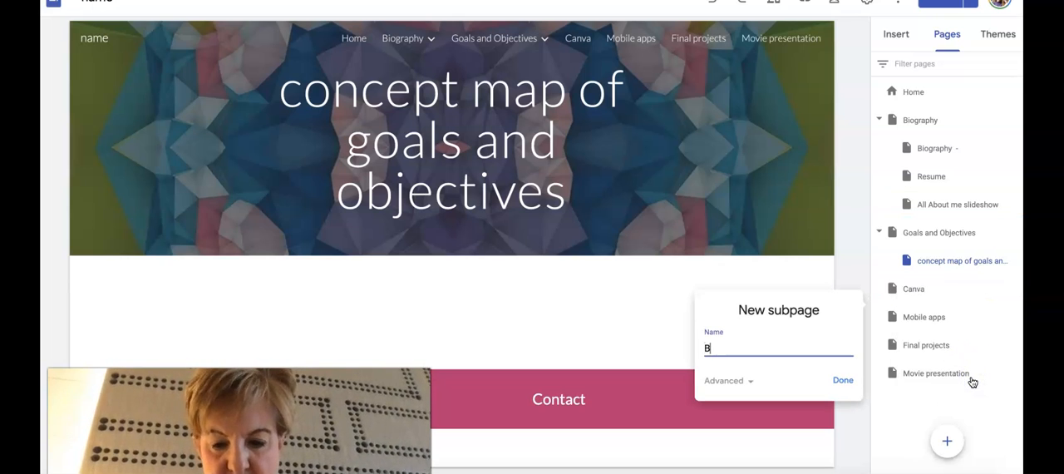
{"action": "type", "text": "Brochure"}
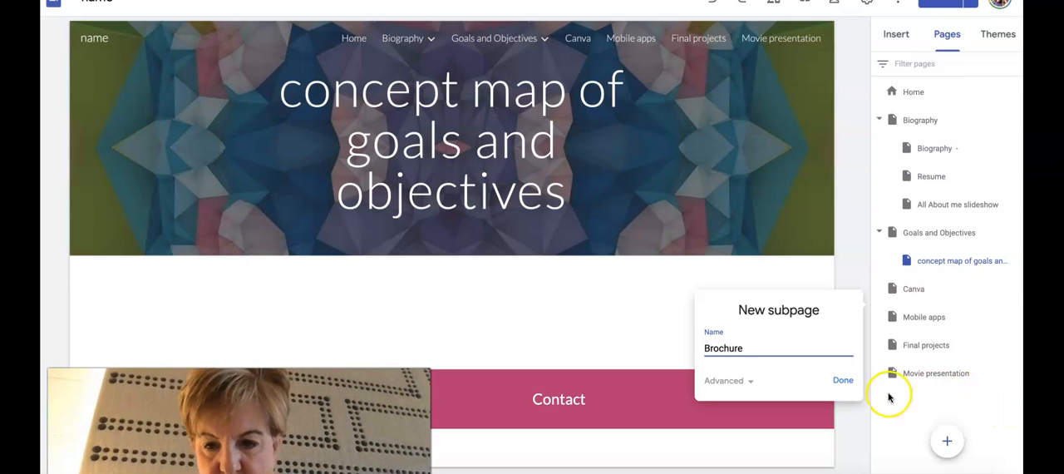
{"action": "left_click", "coordinate": [849, 381]}
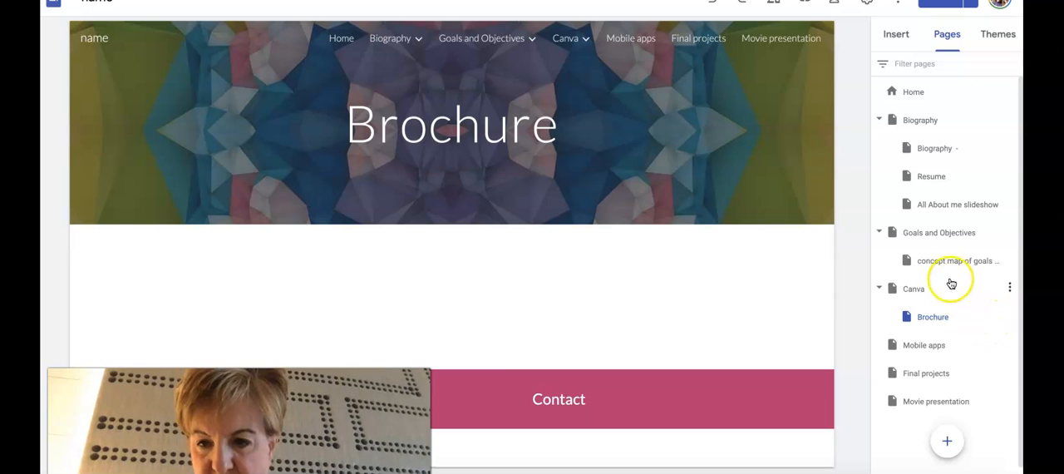
Add a second subpage under the Canva page and name it "canva slide presentation"
{"action": "left_click", "coordinate": [1008, 289]}
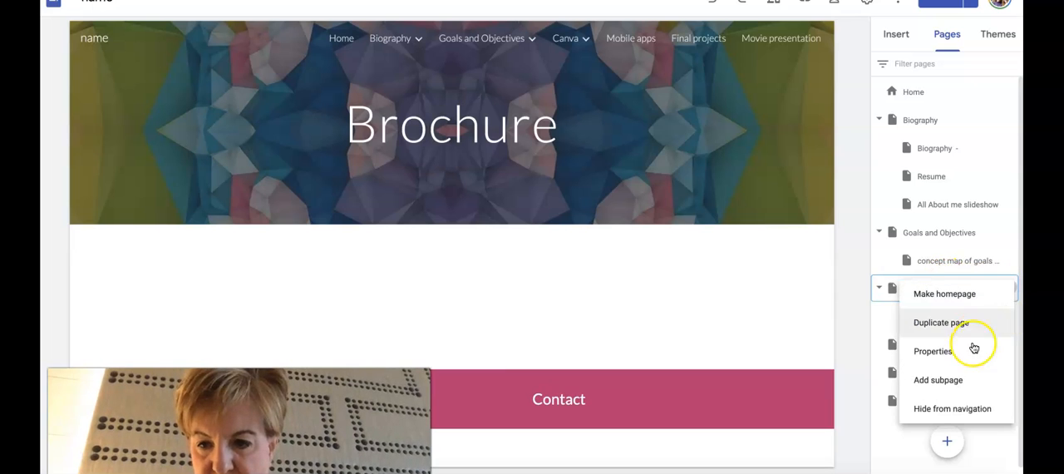
{"action": "left_click", "coordinate": [965, 379]}
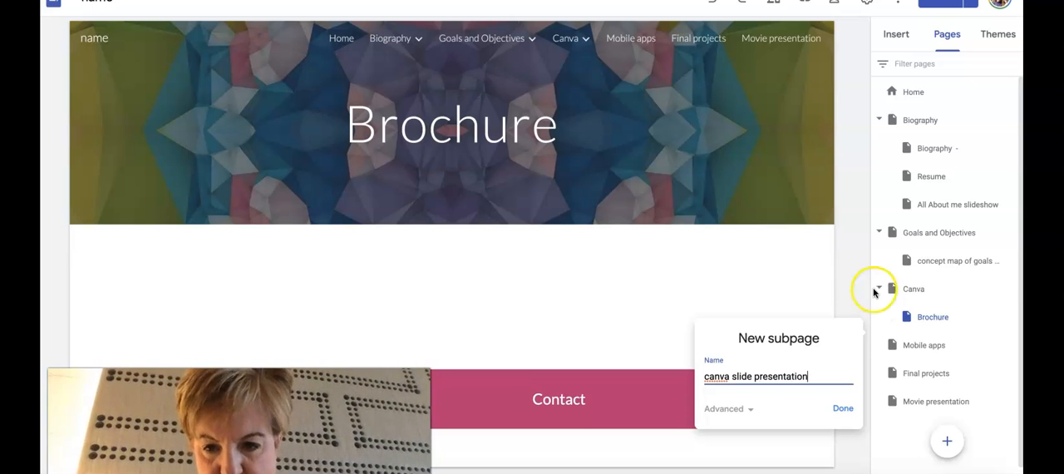
{"action": "left_click", "coordinate": [842, 409]}
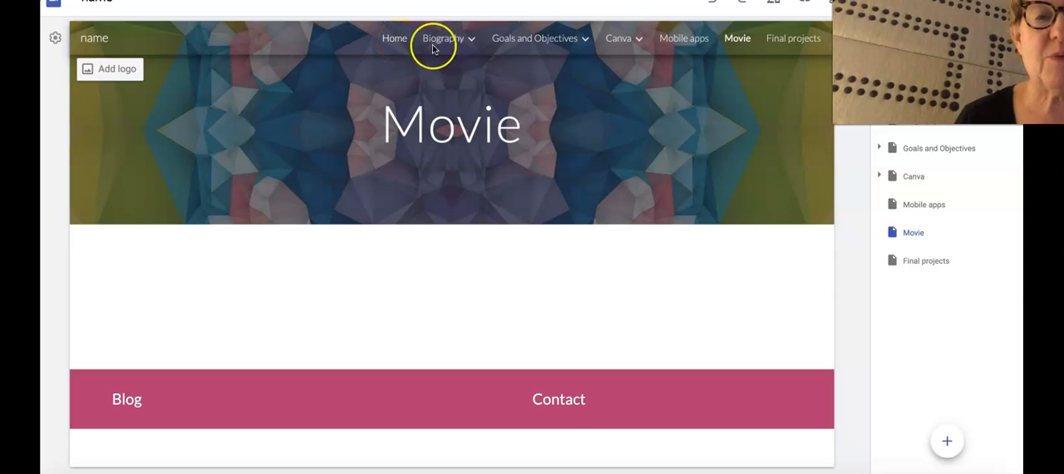
Review the subpages listed under Biography, Goals and Objectives, and Canva in the site's header navigation
{"action": "mouse_move", "coordinate": [455, 48]}
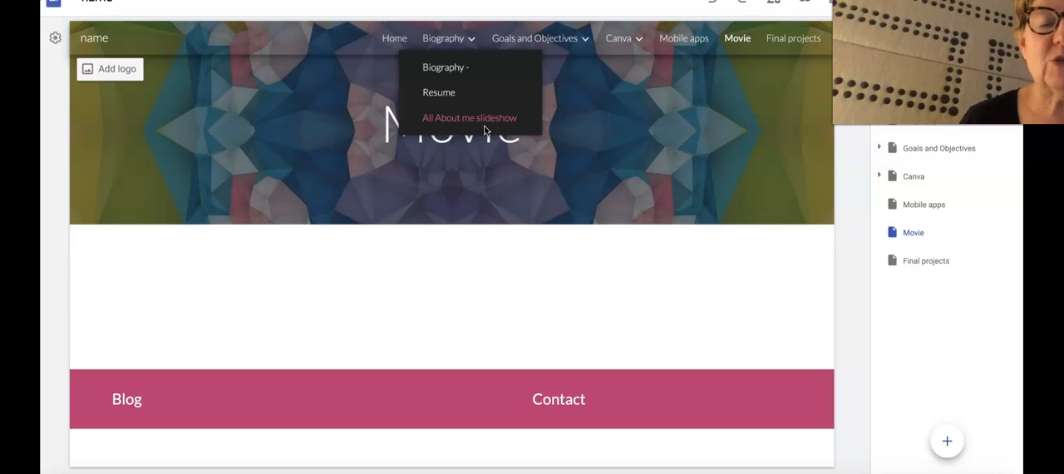
{"action": "left_click", "coordinate": [524, 137]}
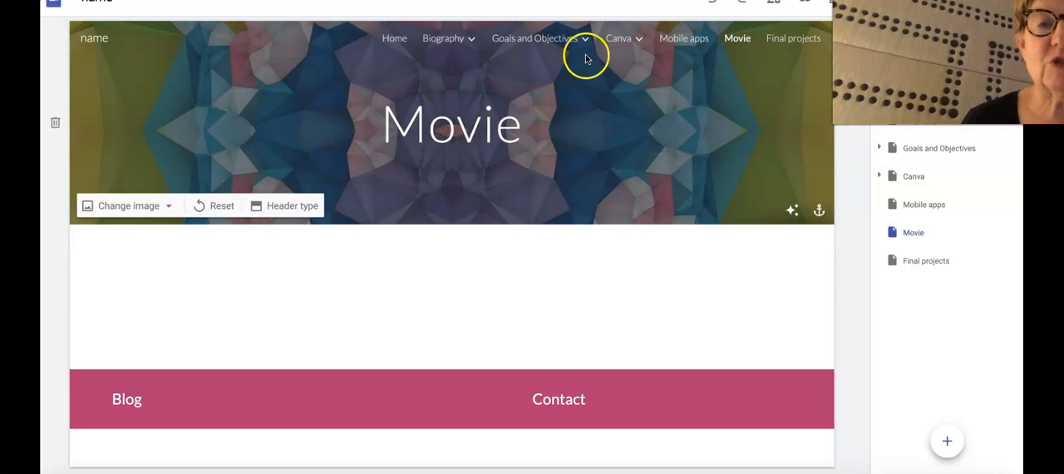
{"action": "left_click", "coordinate": [534, 39]}
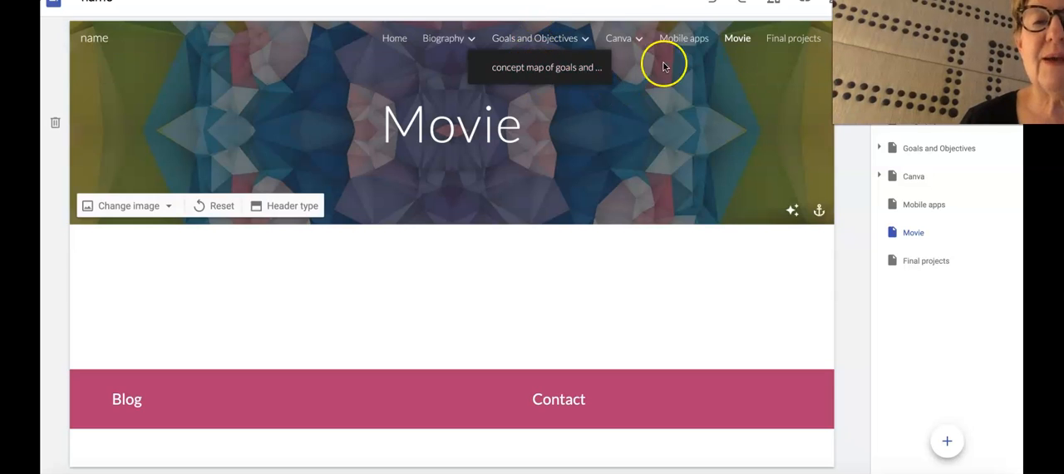
{"action": "left_click", "coordinate": [632, 39]}
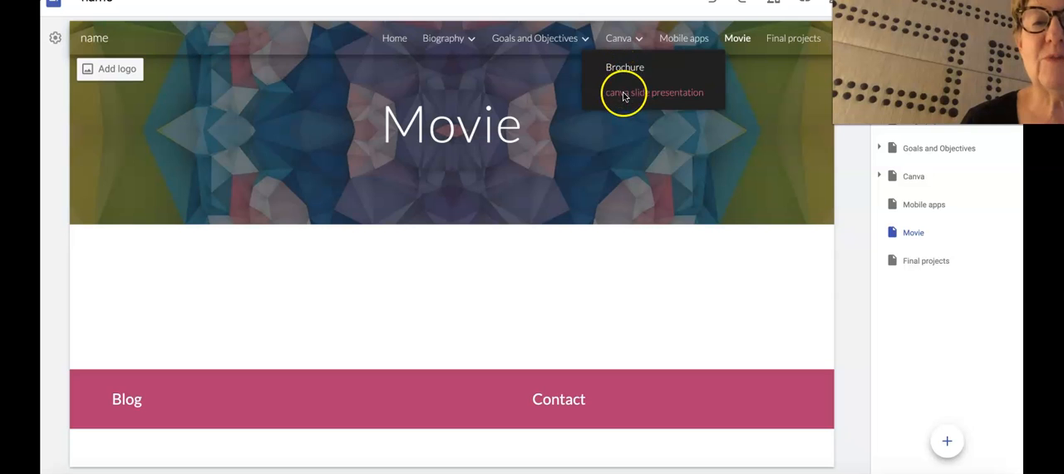